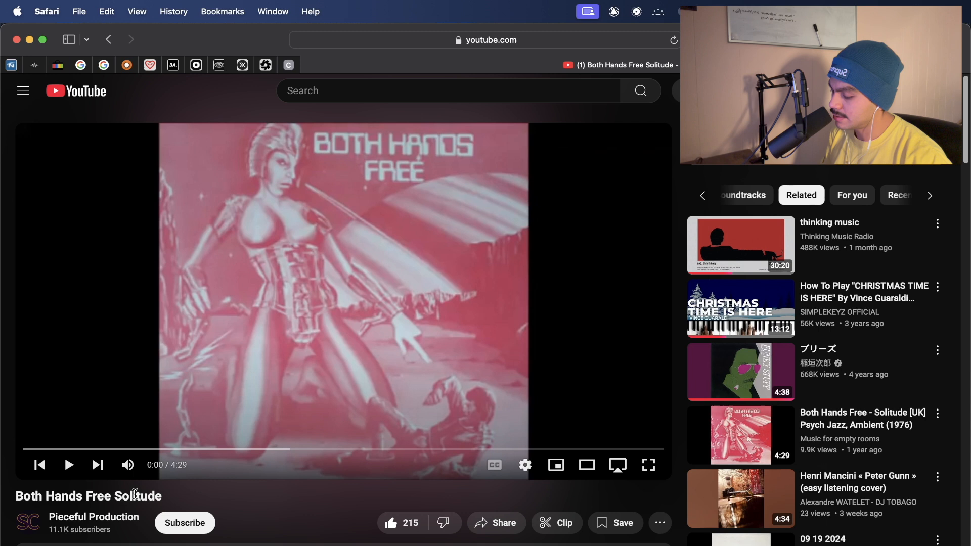
scroll(208, 501, "down", 2)
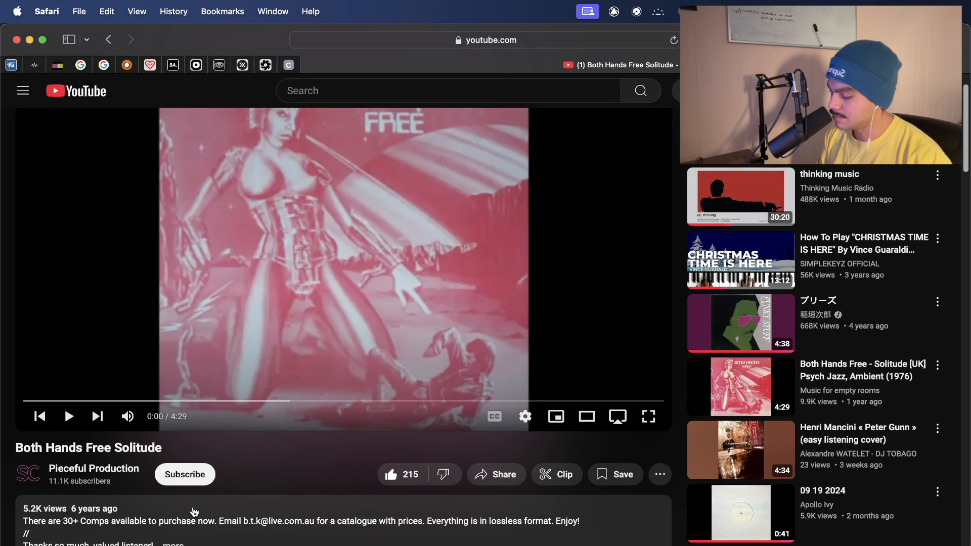
scroll(284, 471, "up", 2)
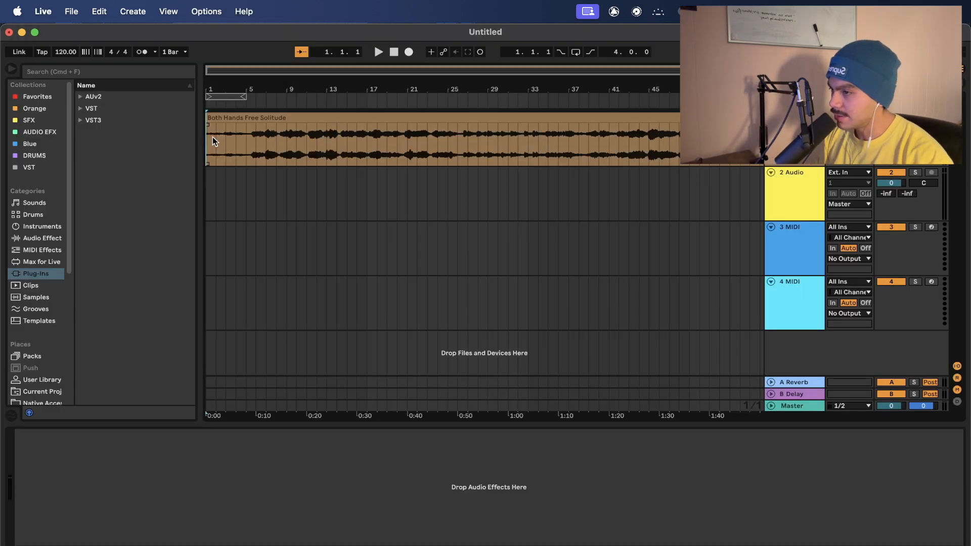
Switch to Ableton Live, play the Both Hands Free Solitude clip from its start and check the available sound output devices.
key("space")
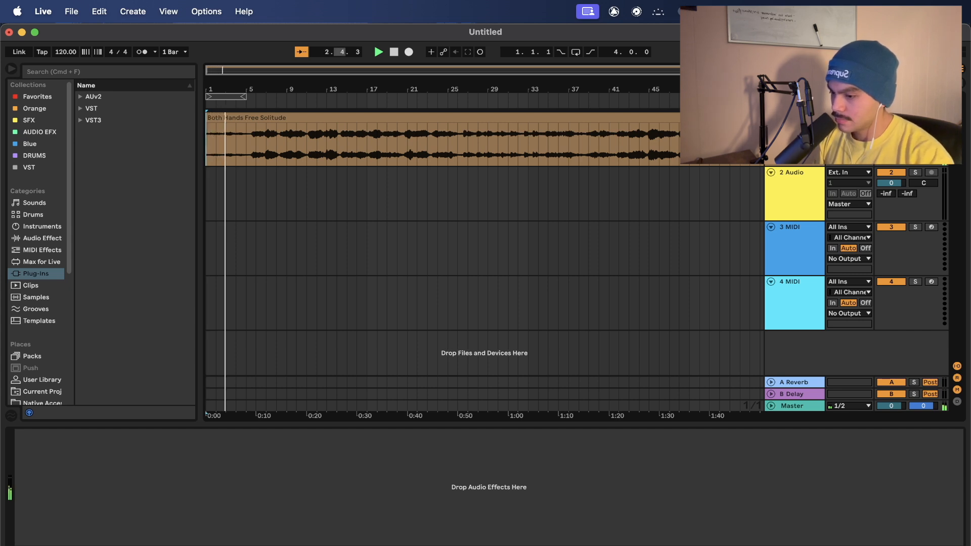
left_click(724, 11)
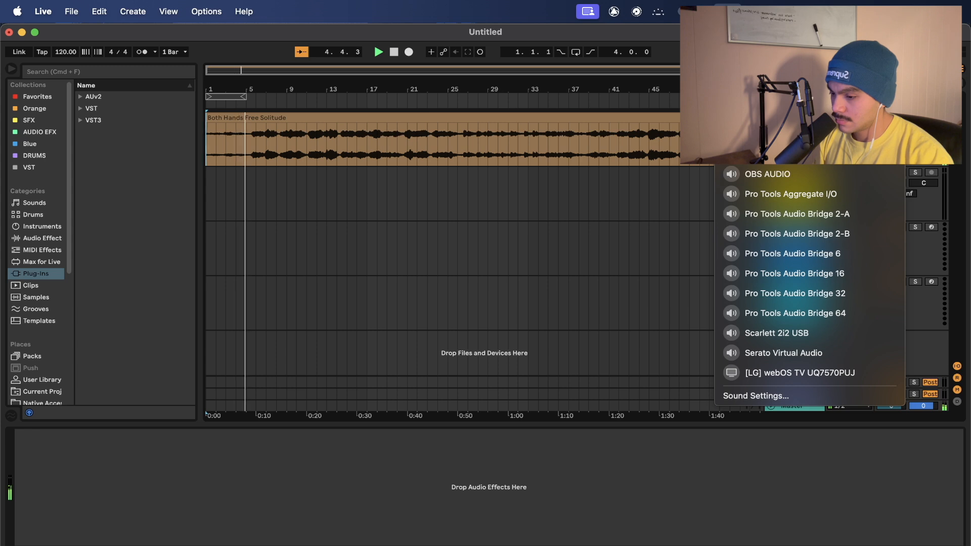
left_click(253, 147)
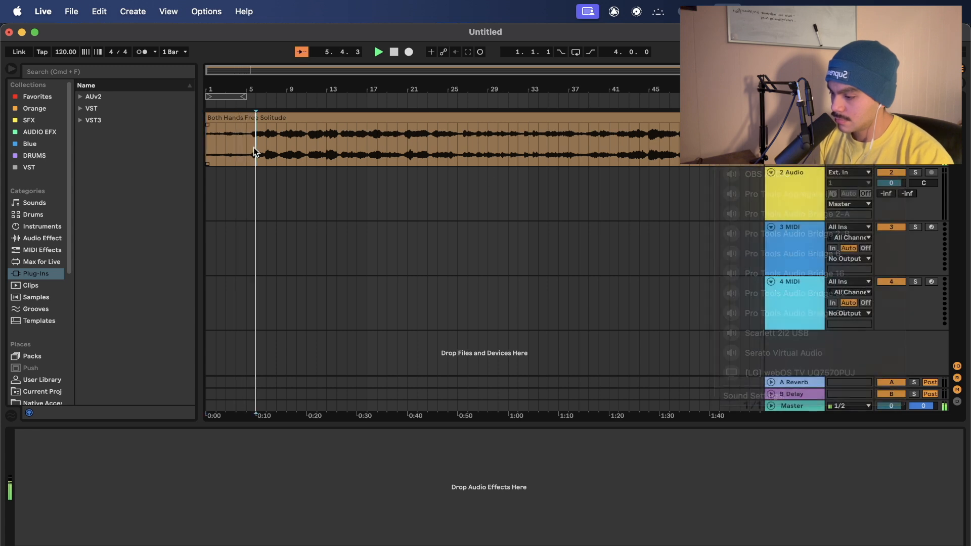
Open the Both Hands Free Solitude clip for editing and view its available warp modes.
double_click(244, 123)
left_click(35, 362)
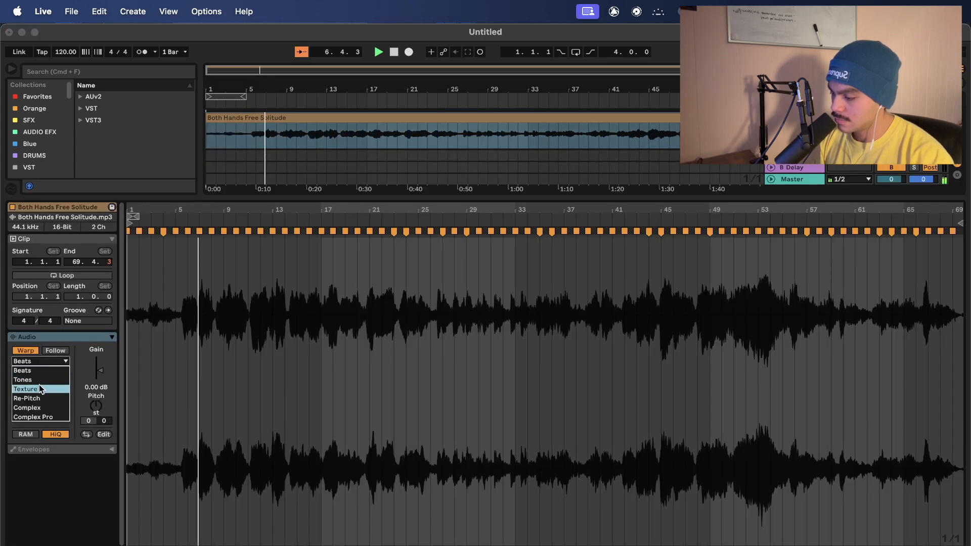
left_click(646, 113)
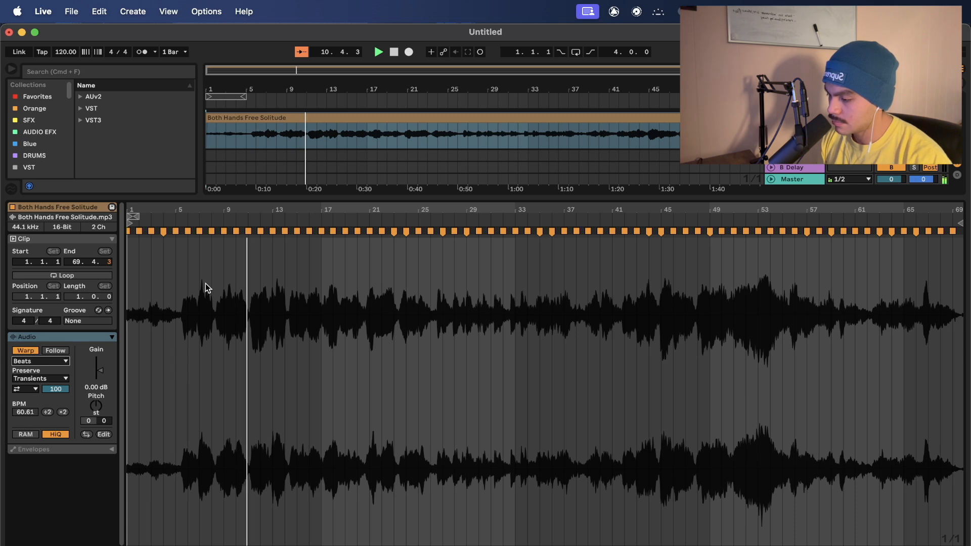
Stop playback, return to the start of the song and examine the waveform of the clip's opening bars.
scroll(210, 285, "left", 1)
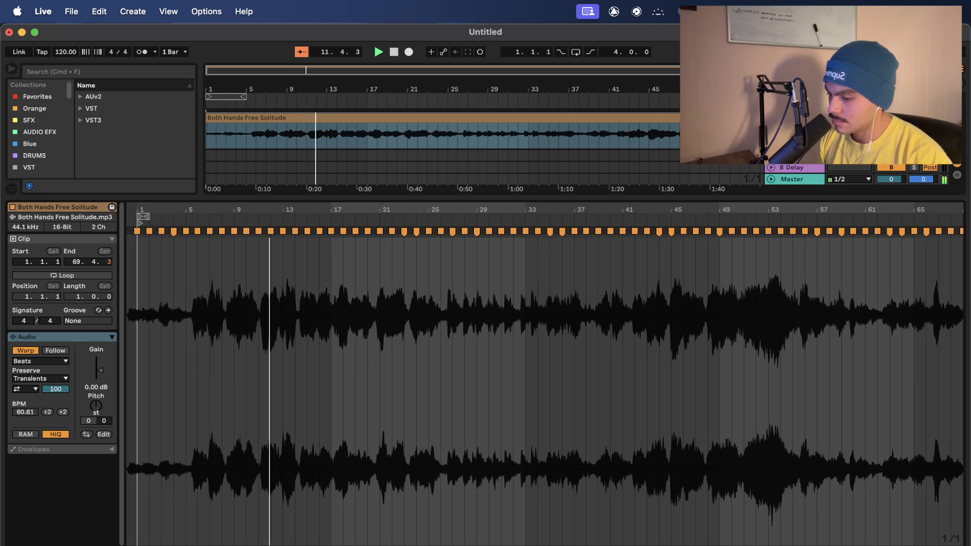
left_click(207, 147)
key("space")
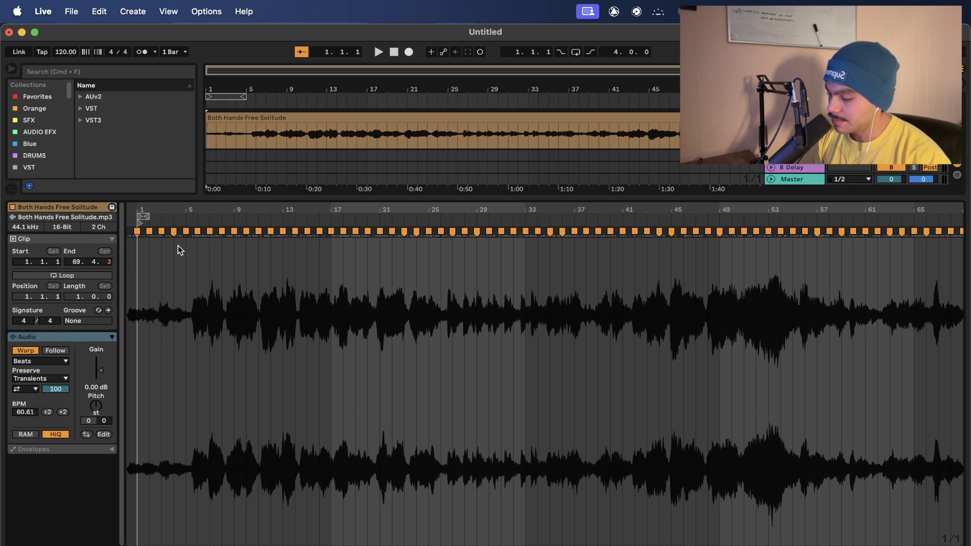
scroll(149, 248, "up", 5)
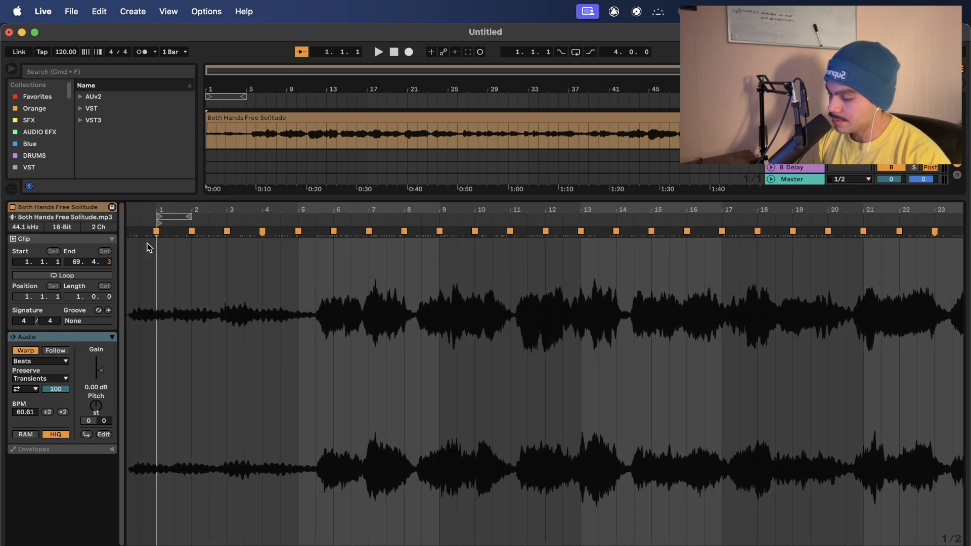
scroll(344, 290, "right", 20)
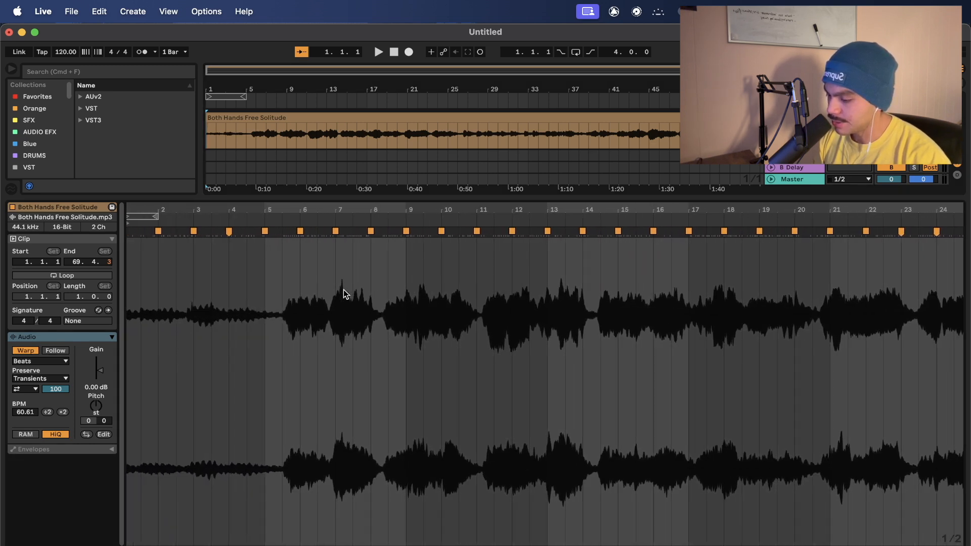
scroll(344, 291, "left", 20)
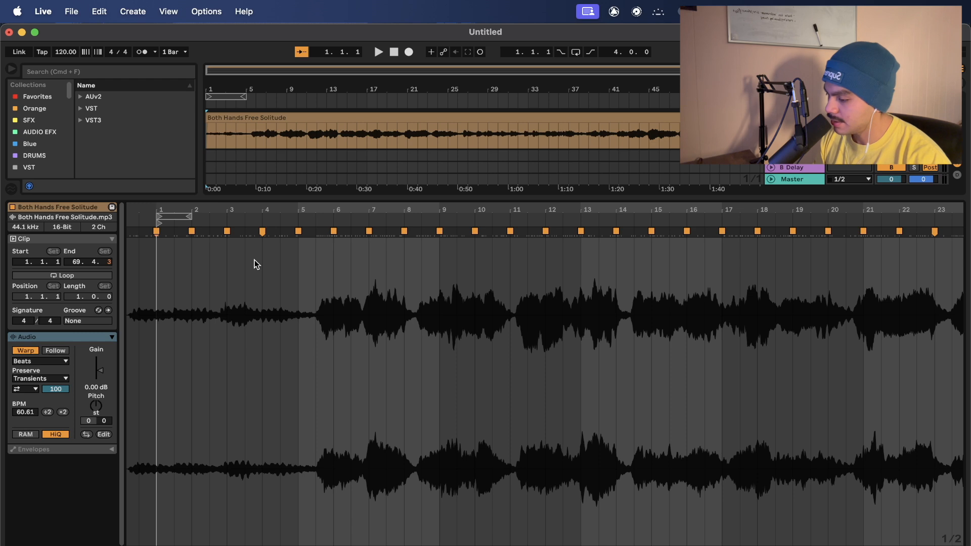
Play the clip from bar 1 and set its warp mode to Complex Pro.
key("space")
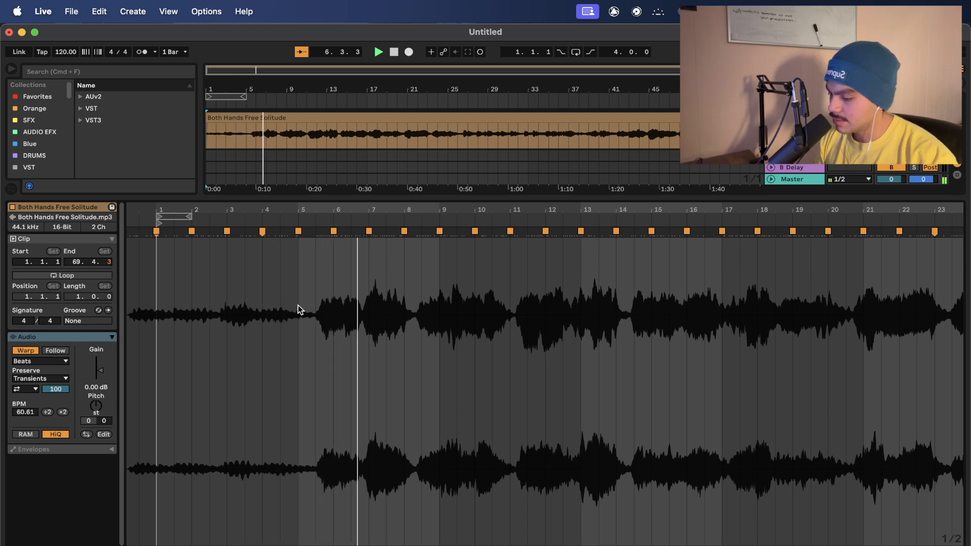
left_click(54, 361)
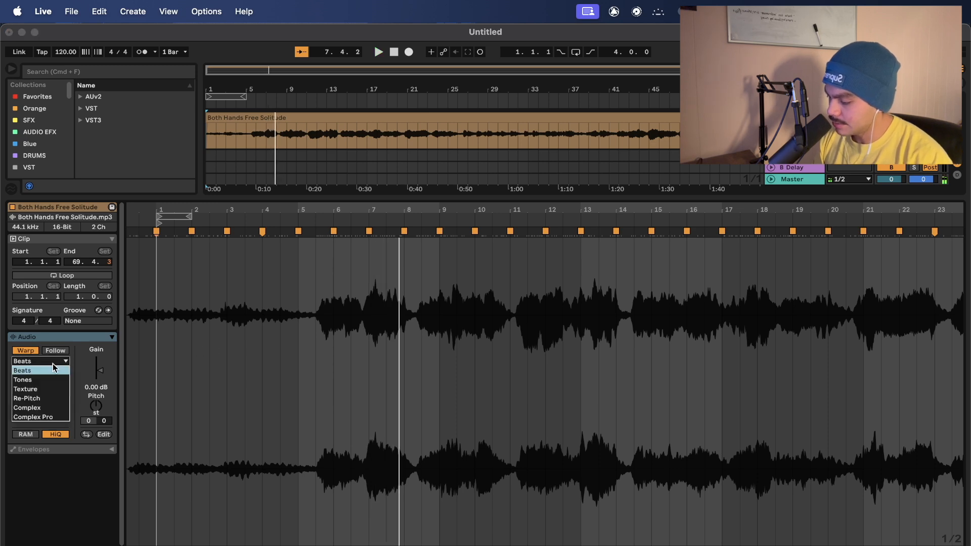
left_click(52, 416)
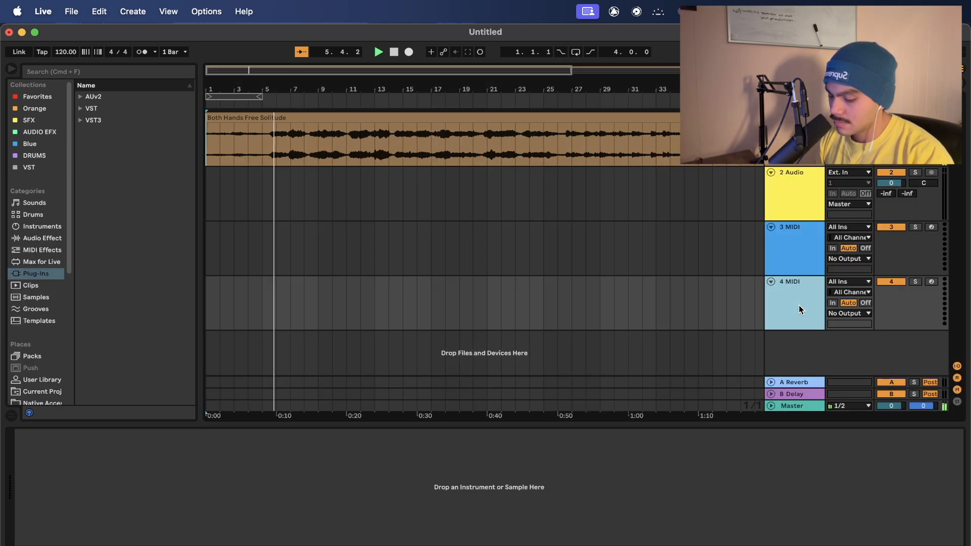
Delete the two empty MIDI tracks, 4 MIDI and 3 MIDI.
key("BackSpace")
key("BackSpace")
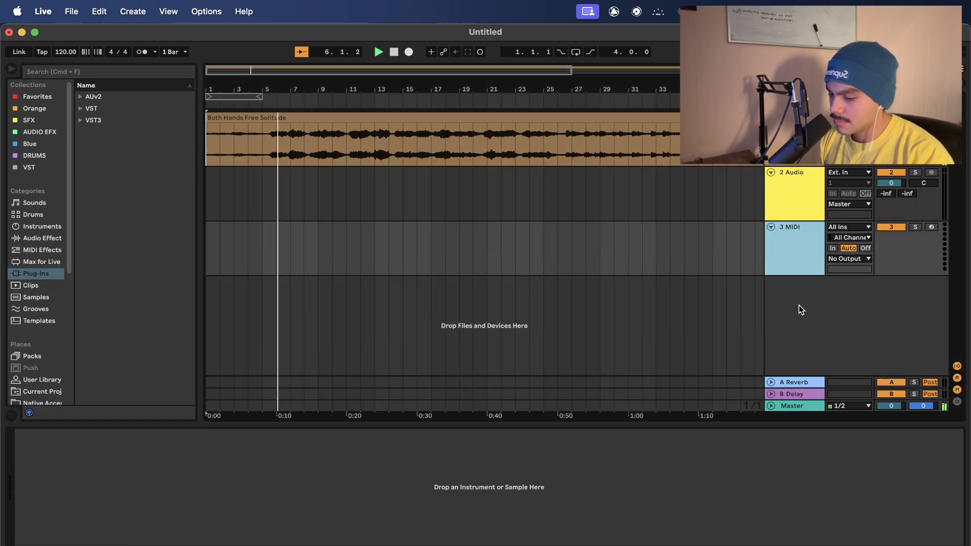
Move the Both Hands Free Solitude clip to bar 5 and extend its front edge to reveal the earlier audio.
double_click(231, 121)
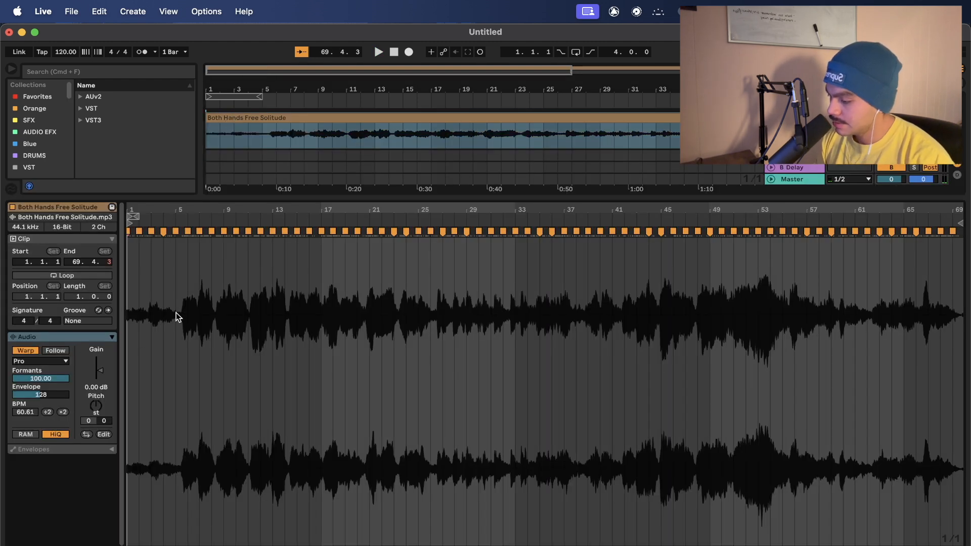
key("plus")
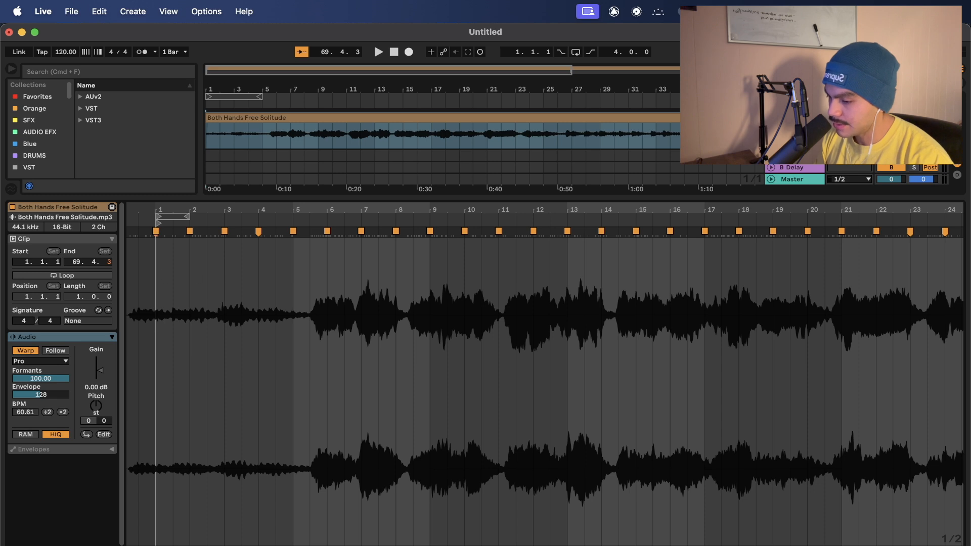
key("shift+Tab")
left_click_drag(392, 118, 421, 118)
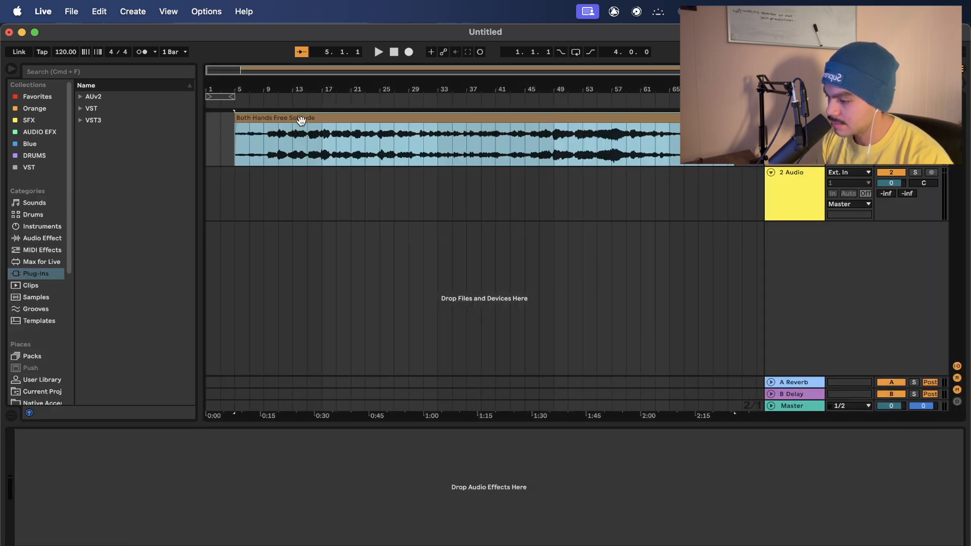
left_click_drag(237, 119, 181, 125)
Preview the clip's extended beginning and move the clip back to bar 1 of the arrangement.
key("space")
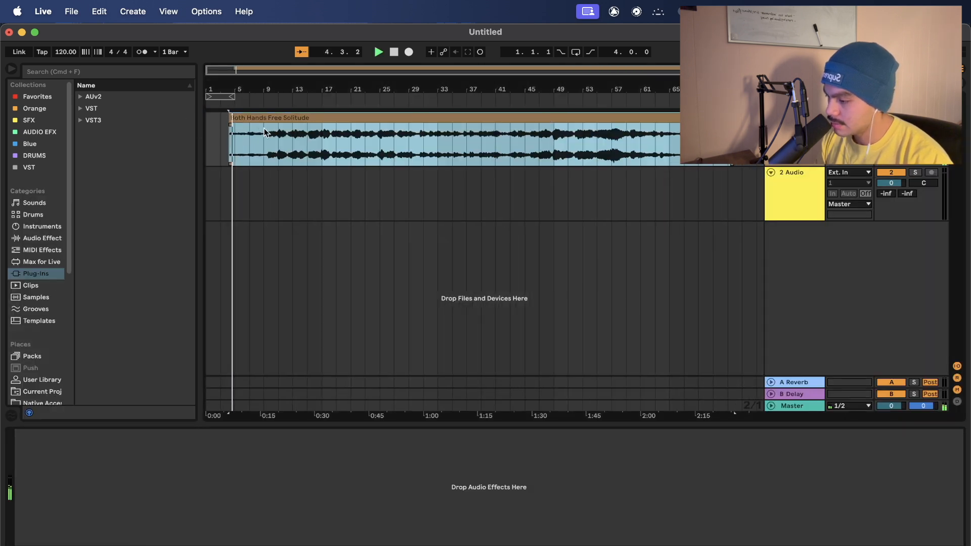
key("space")
left_click_drag(277, 119, 254, 120)
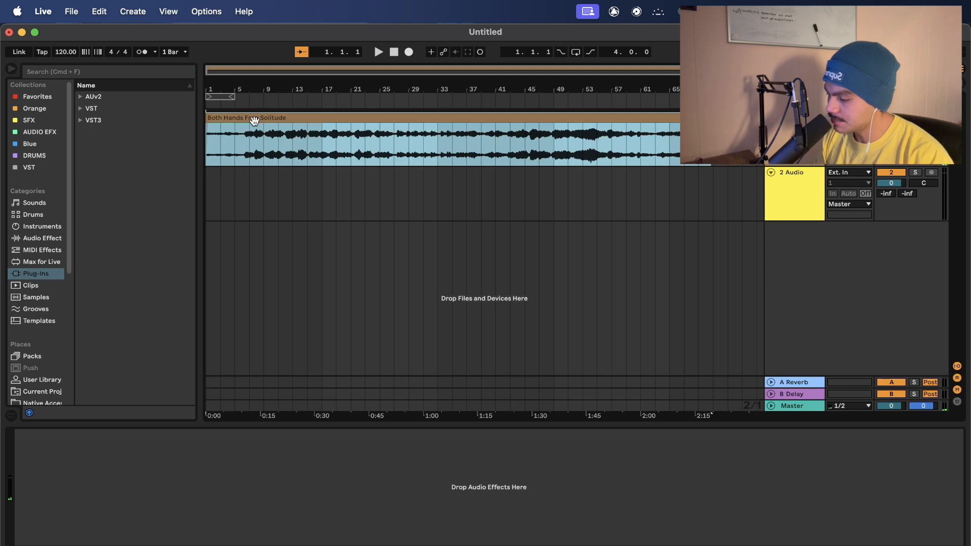
Open the clip's waveform and examine the audio around its start and the first warp markers.
key("shift+Tab")
scroll(153, 377, "up", 3)
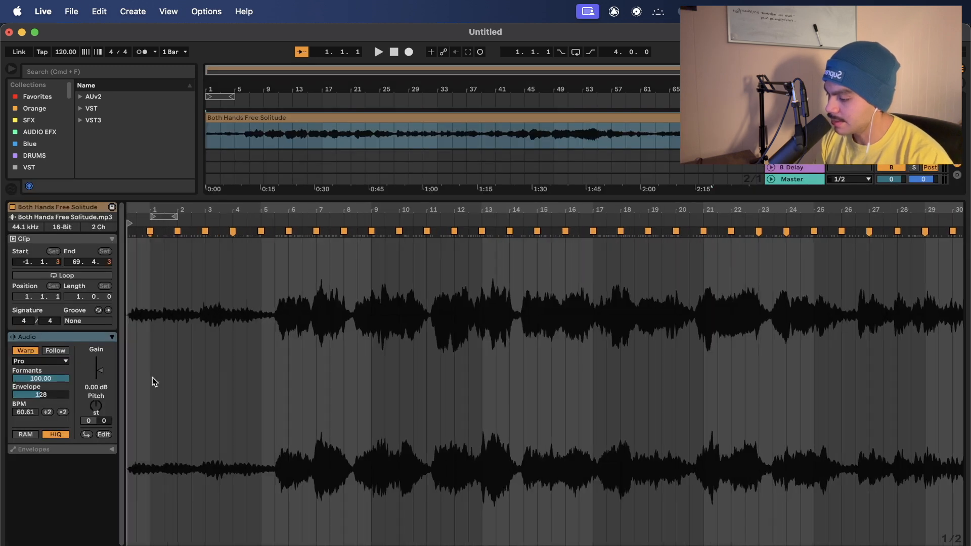
scroll(140, 312, "up", 5)
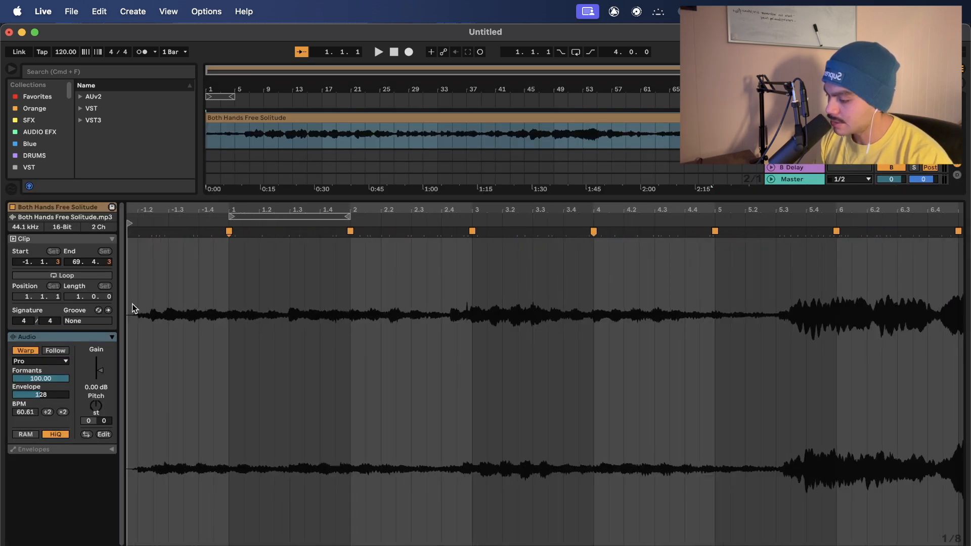
scroll(152, 314, "up", 3)
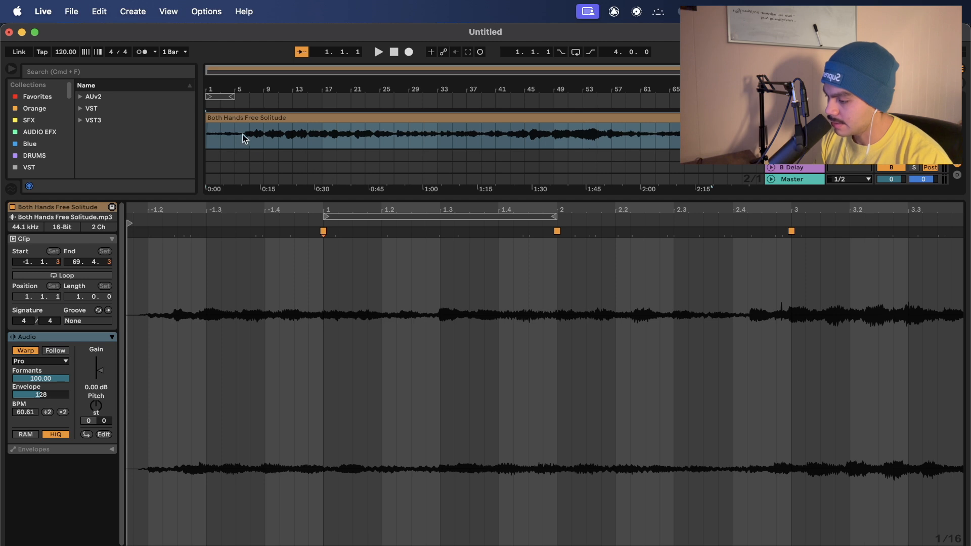
left_click(324, 259)
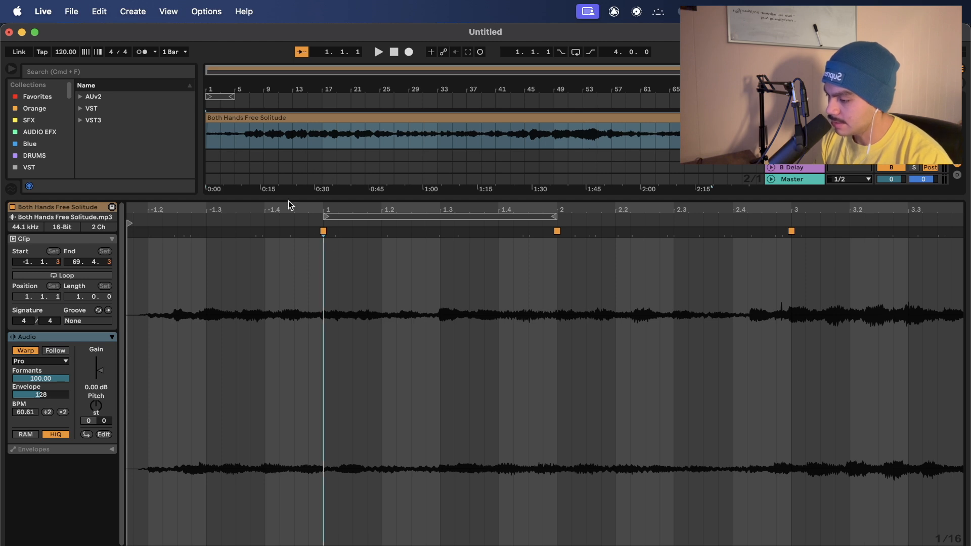
Trim the front edge of the clip in the arrangement to 1.3.1.
left_click(231, 129)
scroll(215, 128, "up", 8)
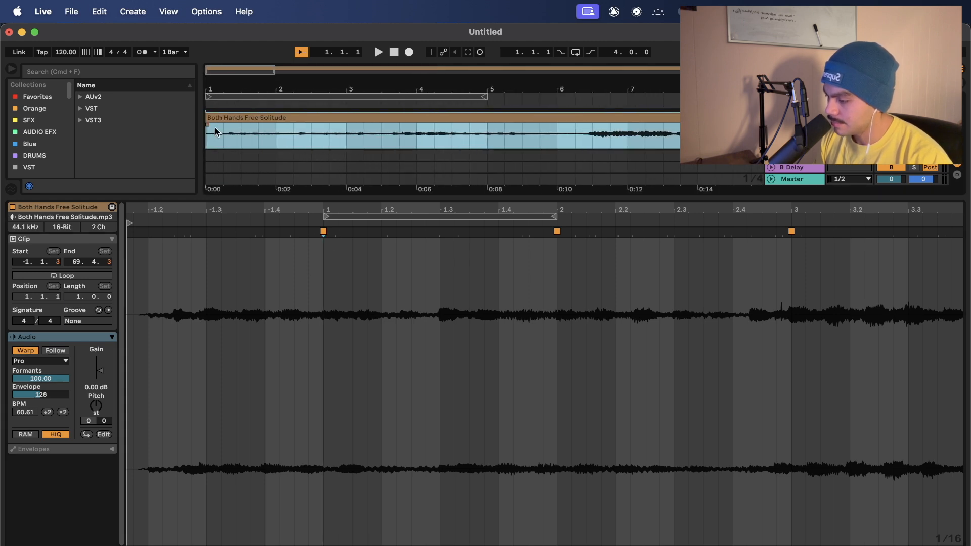
left_click_drag(212, 127, 233, 121)
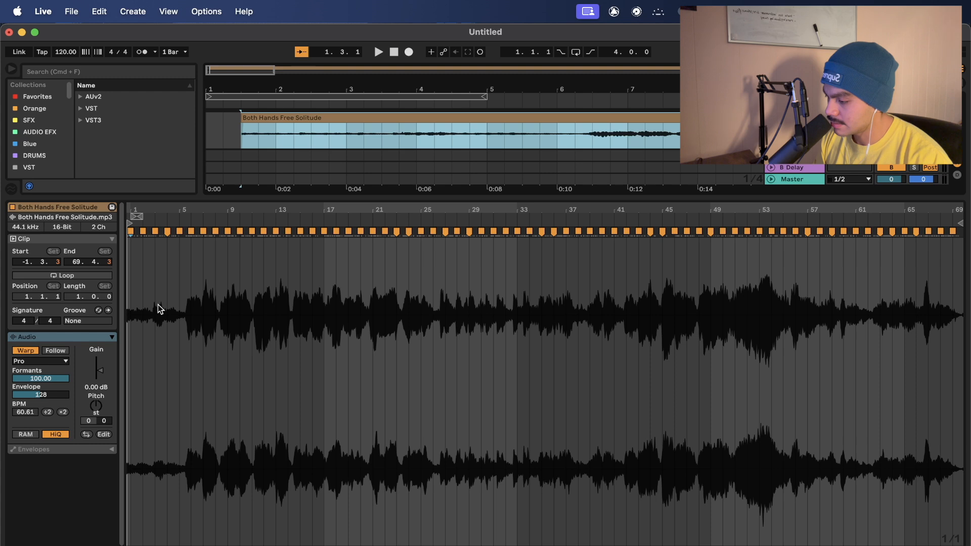
Set the clip's start marker to 1.1.1 and play the clip to check its timing.
scroll(160, 309, "up", 6)
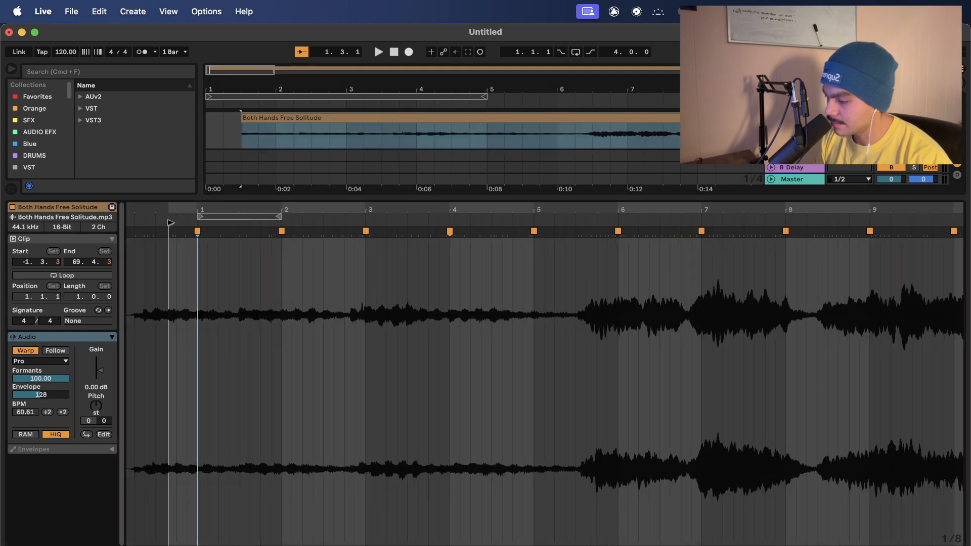
left_click_drag(170, 222, 197, 225)
key("space")
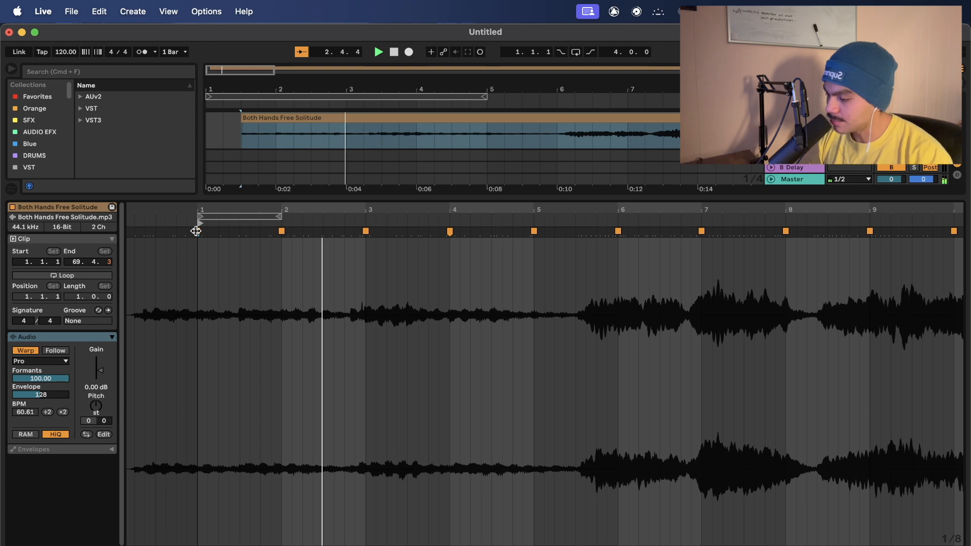
key("space")
Set the clip's start to -1.2.1, place the clip at bar 1 and play it from the beginning.
double_click(197, 231)
left_click_drag(199, 223, 115, 226)
key("space")
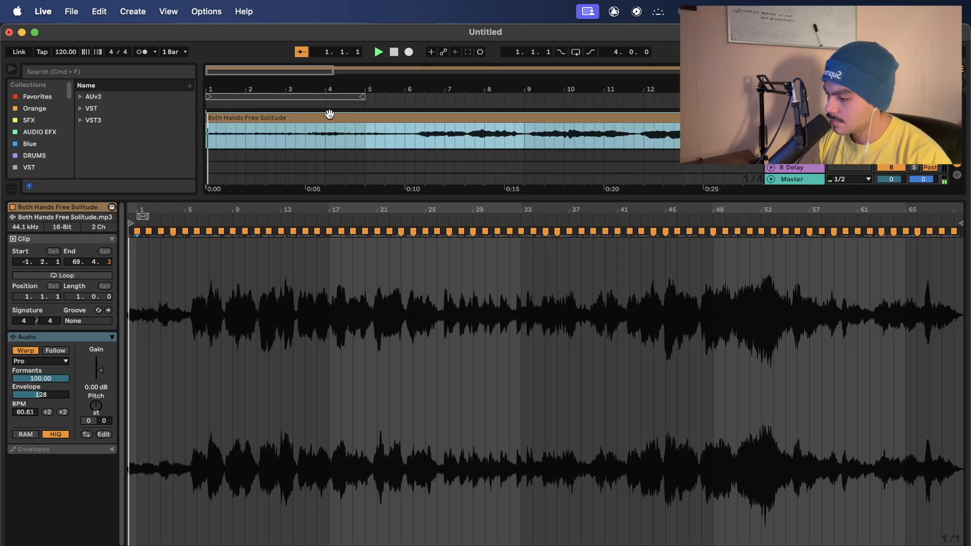
Listen to the clip's opening bars in the arrangement, checking them against the grid, and reopen the clip's waveform.
left_click(231, 139)
scroll(232, 160, "down", 10)
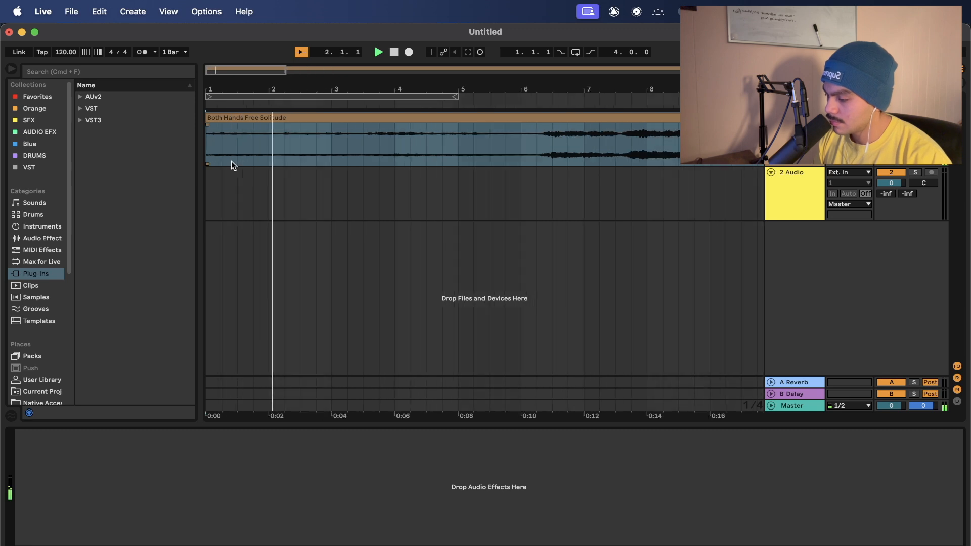
left_click(298, 135)
scroll(299, 134, "down", 4)
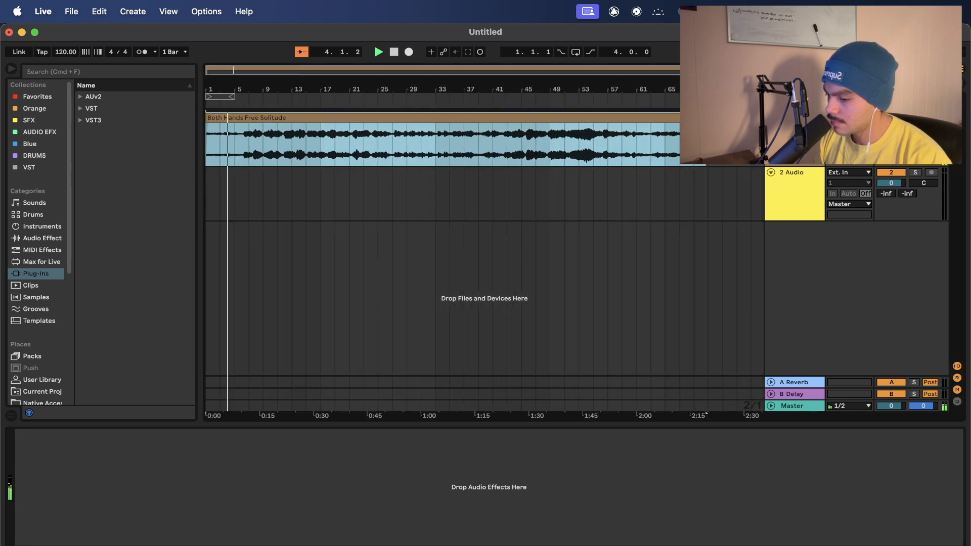
left_click(667, 170)
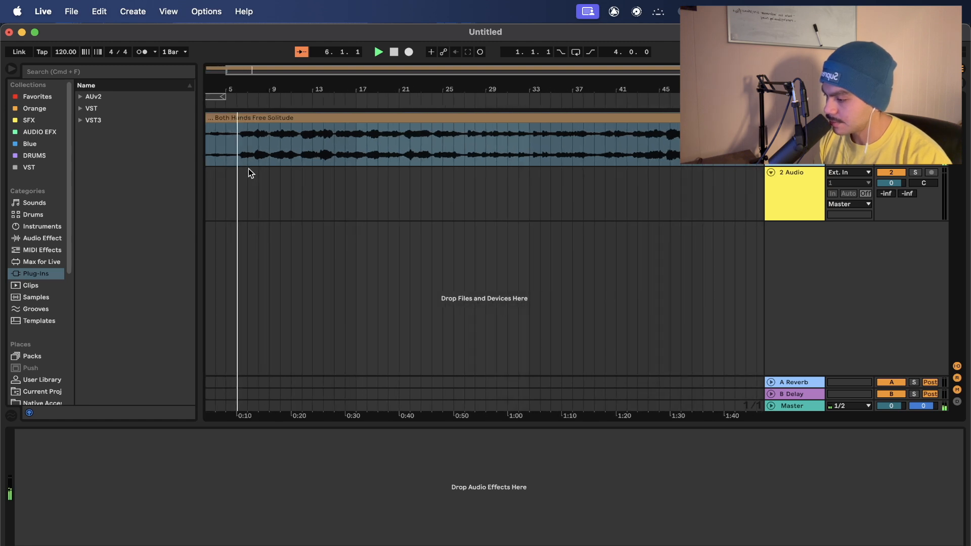
scroll(253, 115, "up", 4)
left_click(257, 116)
scroll(256, 116, "left", 3)
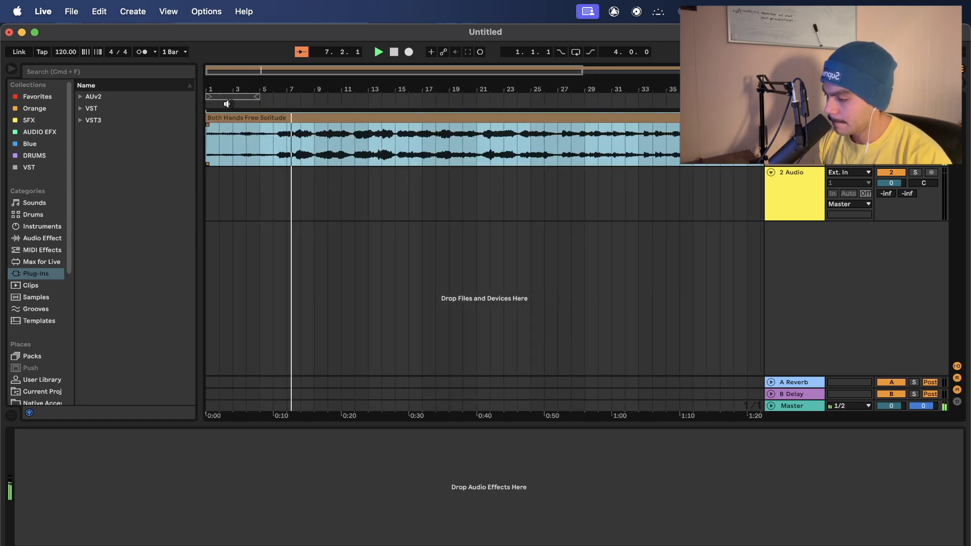
double_click(255, 117)
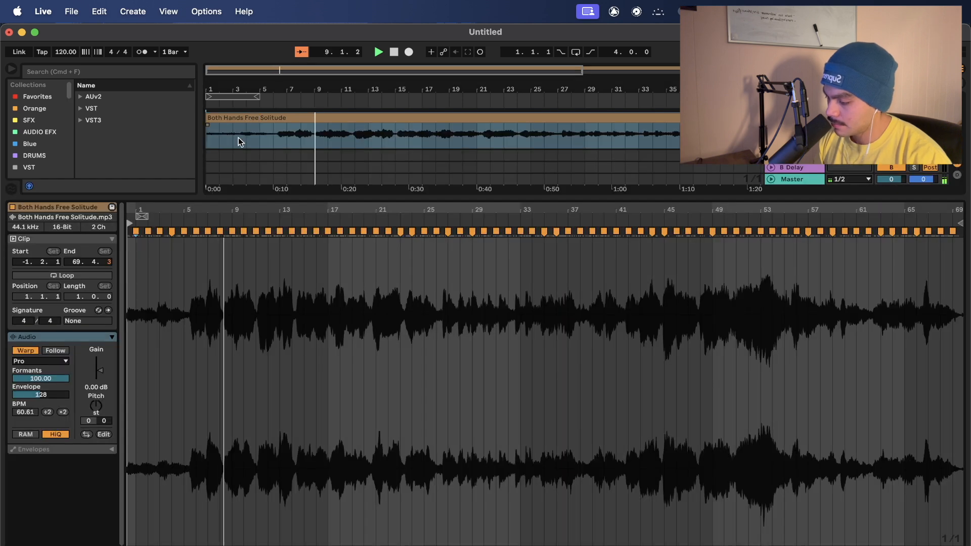
Set the project tempo to 125 BPM and place the insertion marker at bar 6 of the clip.
key("shift+Tab")
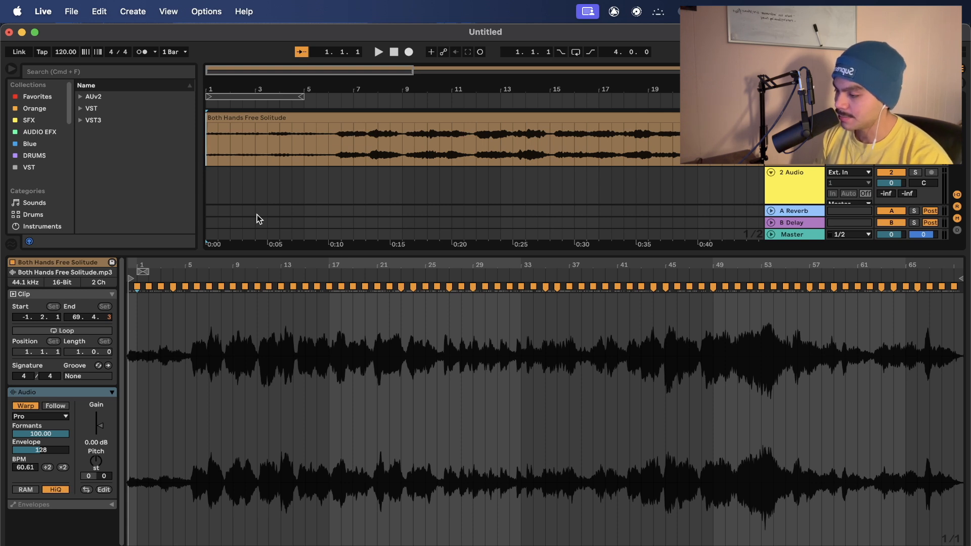
scroll(65, 53, "up", 5)
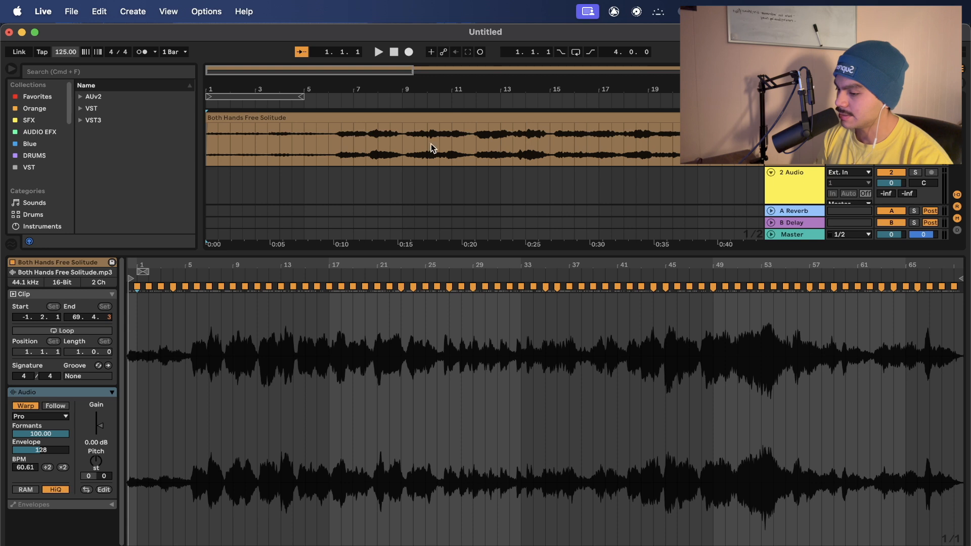
left_click(326, 137)
key("minus")
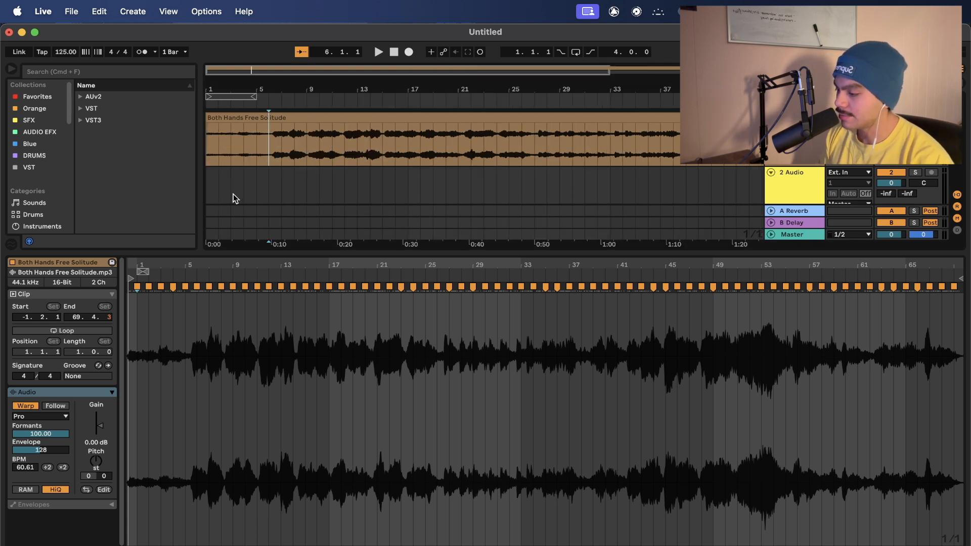
key("plus")
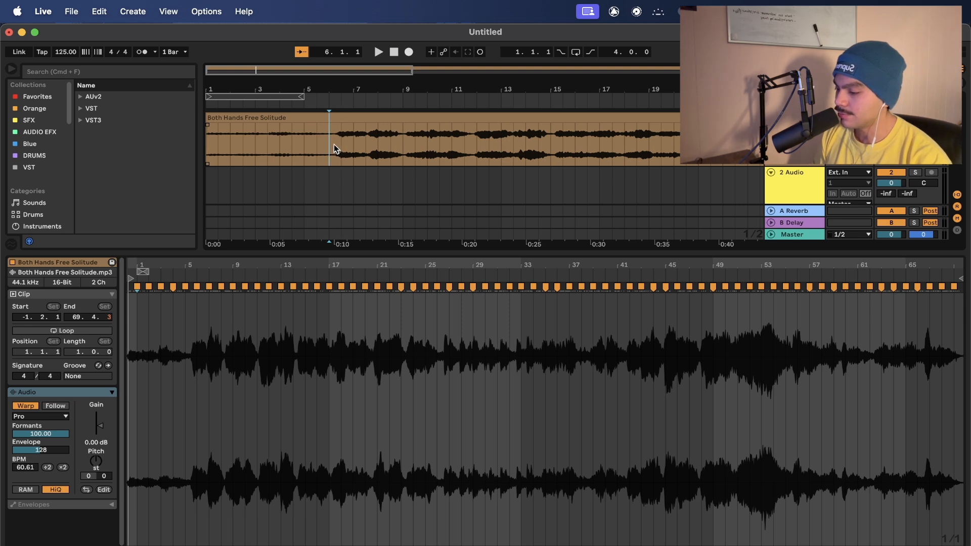
Play the clip from the beginning and extend the arrangement loop brace to 5 bars, ending at bar 6.
scroll(232, 145, "down", 1)
left_click(207, 144)
key("space")
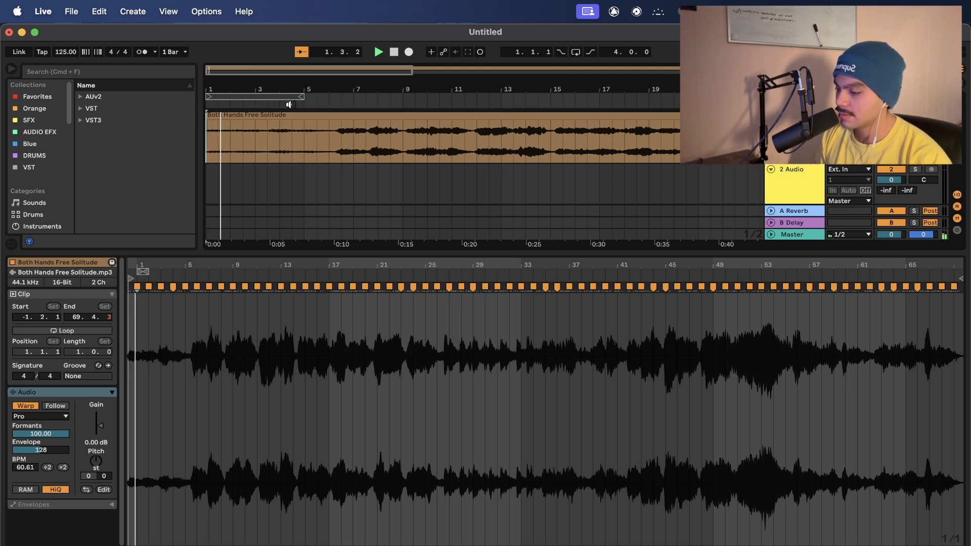
left_click_drag(295, 96, 326, 96)
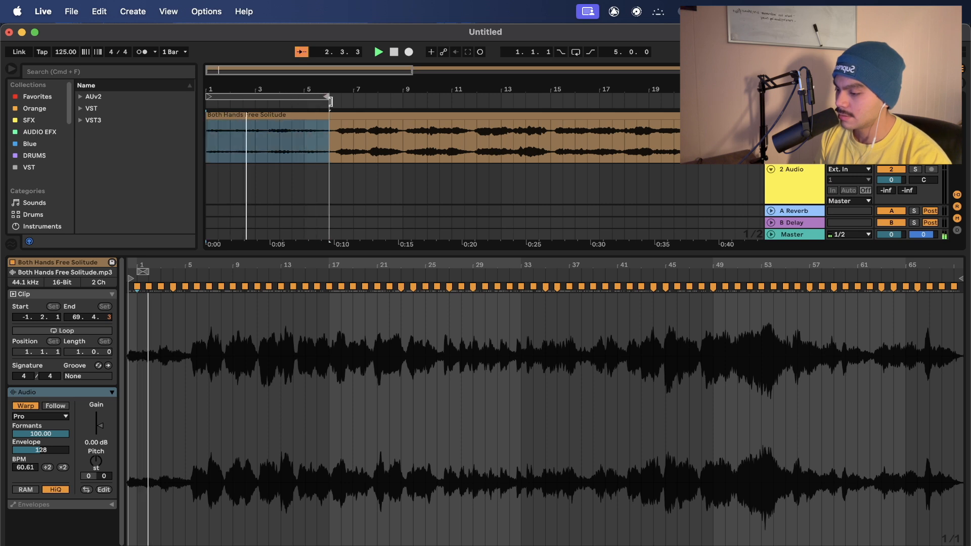
key("plus")
key("plus")
key("plus")
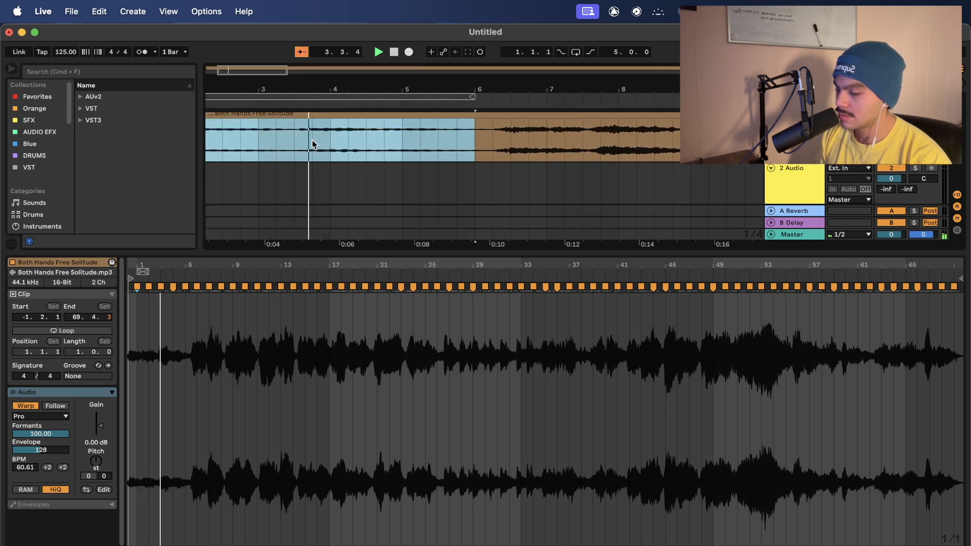
key("minus")
key("minus")
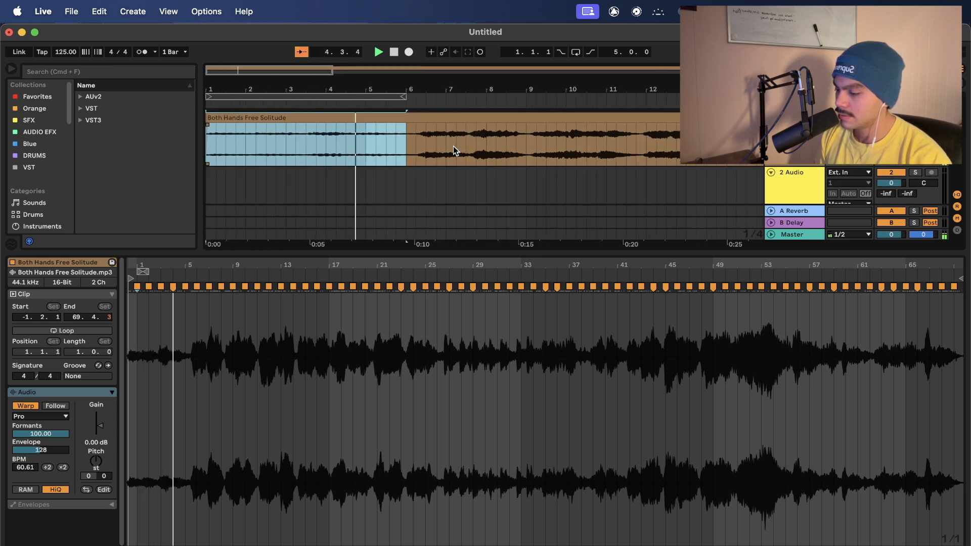
Stop playback and split the clip at 6.2.1, just before the louder section begins.
left_click(403, 145)
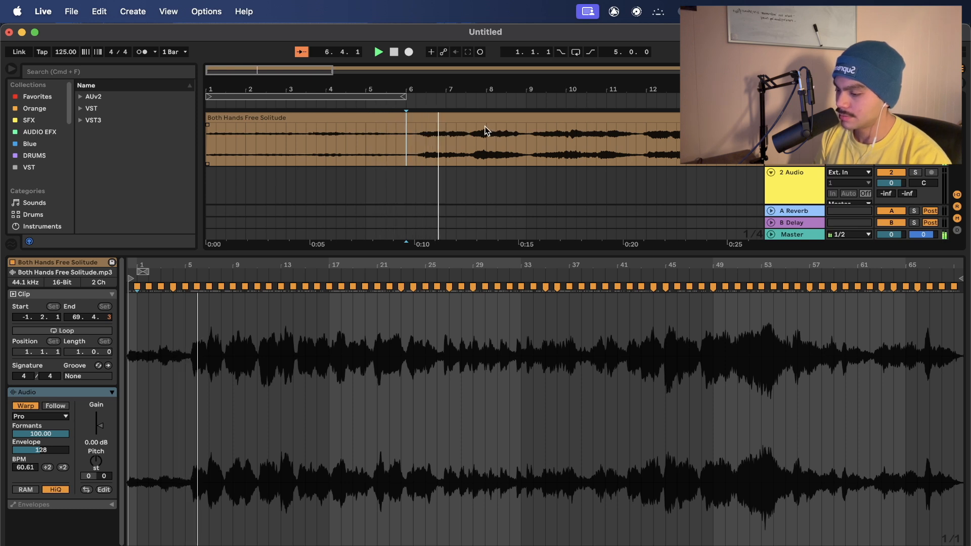
left_click(418, 144)
key("space")
key("plus")
key("super+e")
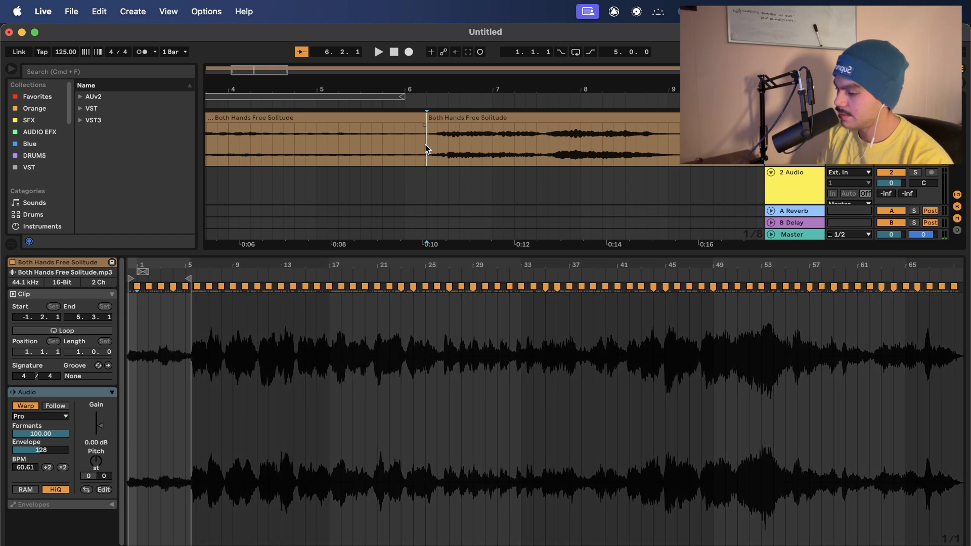
Unfold the second audio track and move the later part of the split clip onto it at about bar 19.
key("minus")
key("minus")
key("minus")
double_click(777, 183)
left_click_drag(517, 120, 616, 177)
Open the opening clip's waveform and set its 1.1.1 position at the clip's start.
double_click(226, 118)
key("plus")
key("plus")
key("plus")
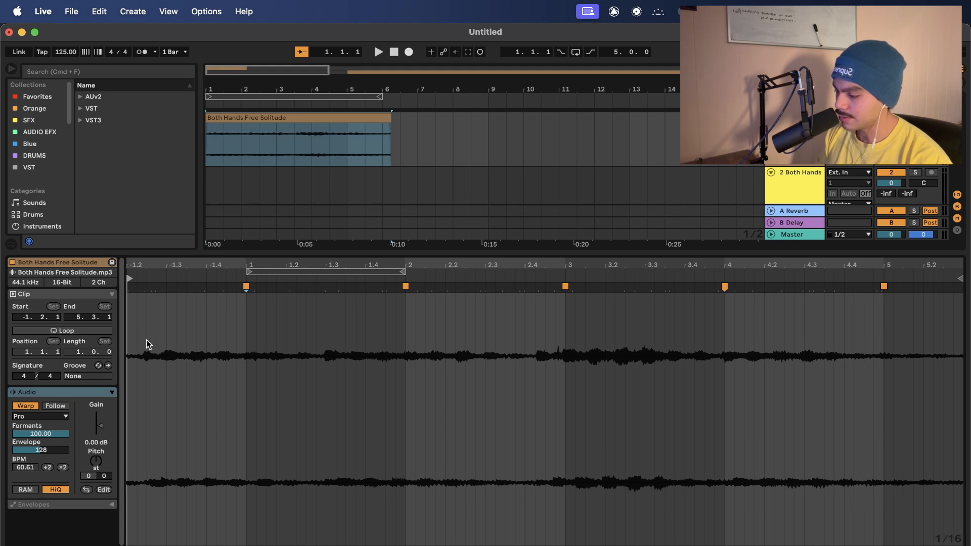
scroll(130, 303, "left", 2)
left_click(141, 293)
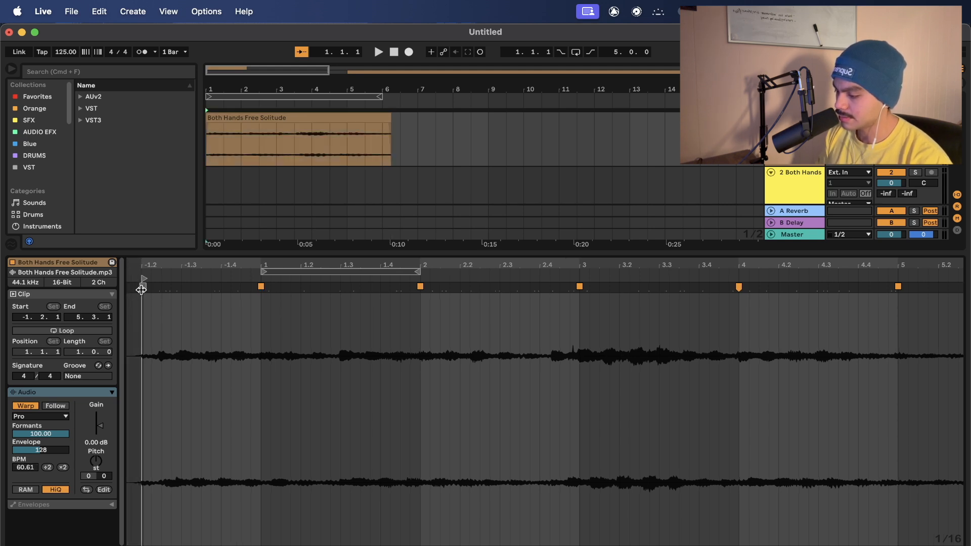
right_click(142, 289)
left_click(178, 420)
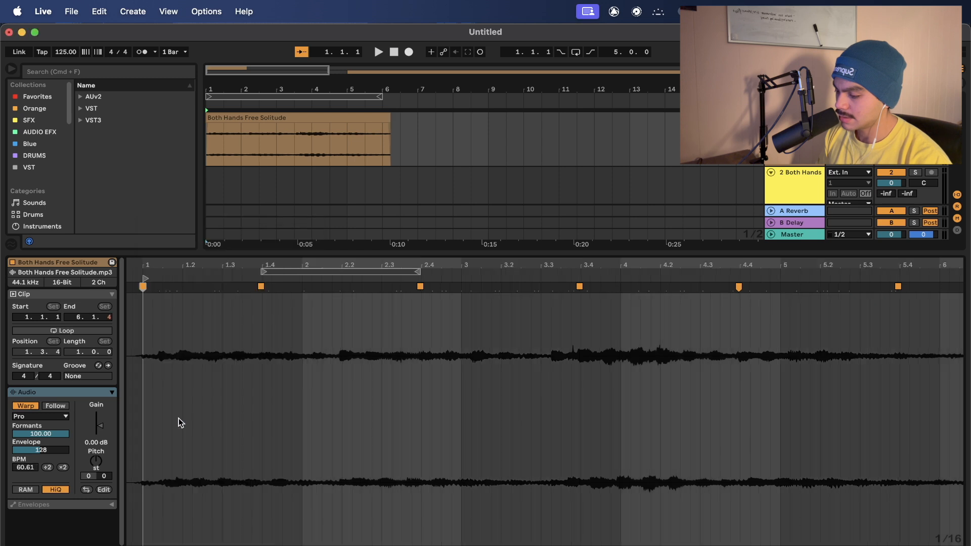
Play the opening clip, extend its end marker to 6.2.1, and stop playback.
key("space")
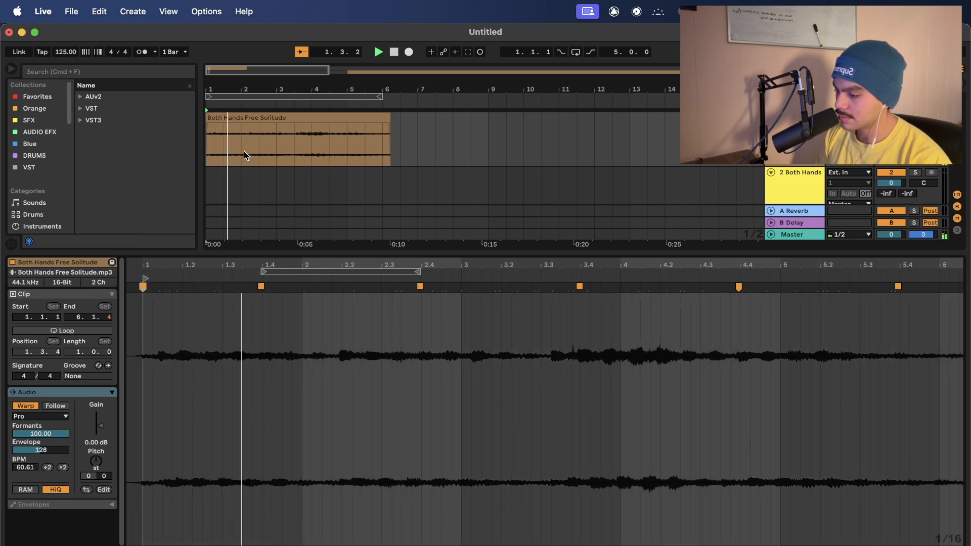
key("minus")
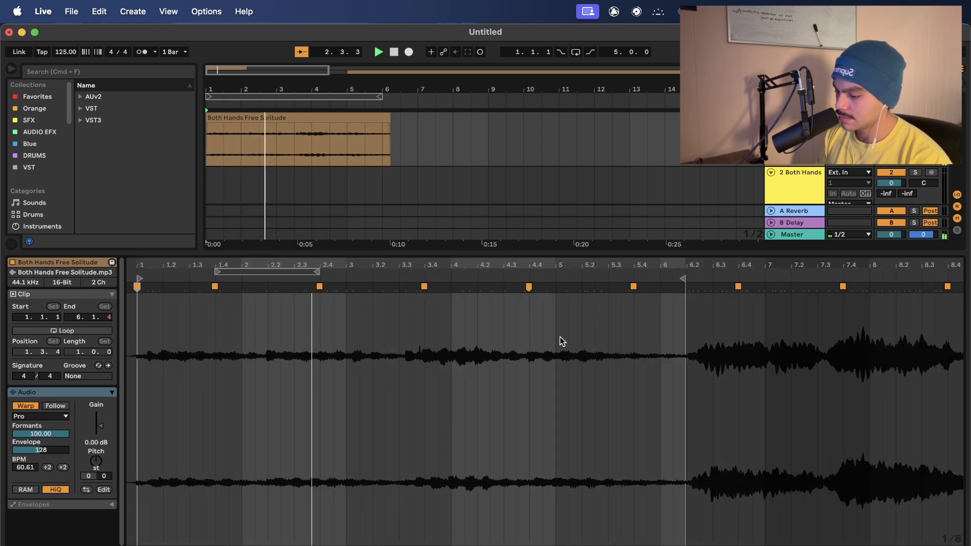
scroll(693, 314, "up", 5)
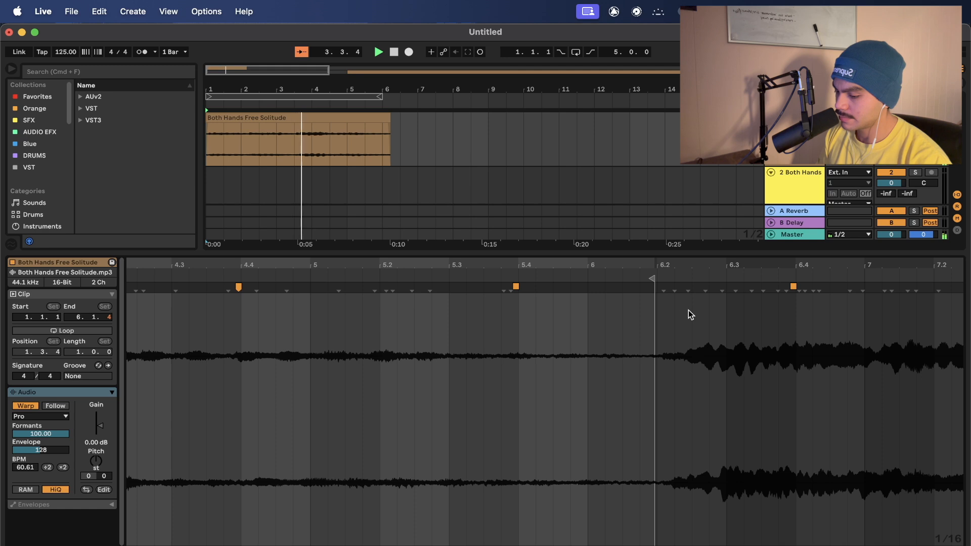
scroll(657, 291, "up", 3)
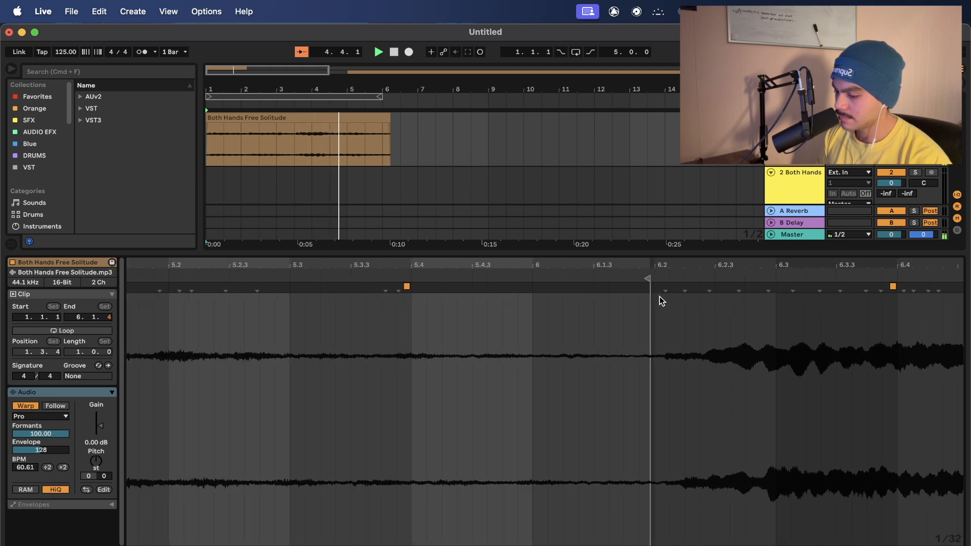
left_click_drag(651, 288, 654, 288)
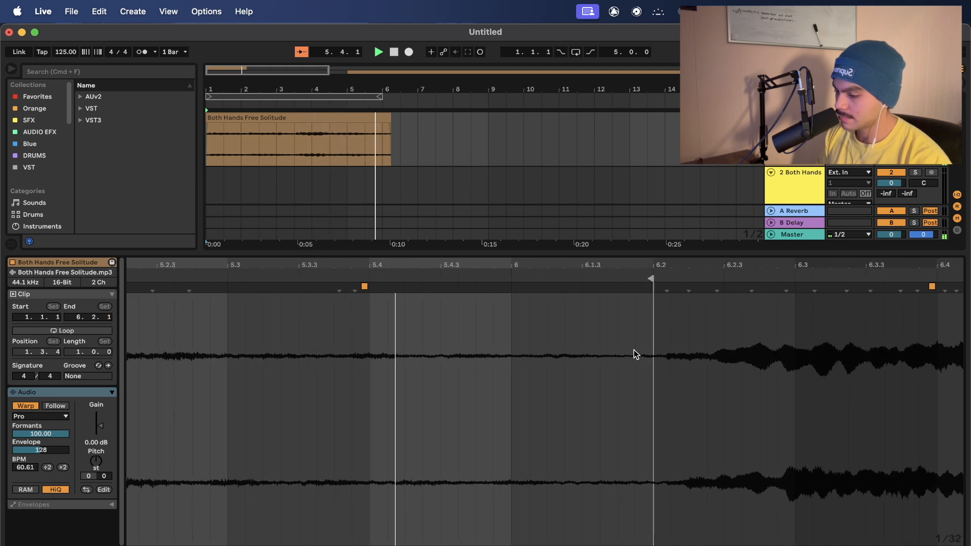
scroll(633, 350, "down", 5)
left_click(374, 169)
key("space")
scroll(374, 169, "down", 3)
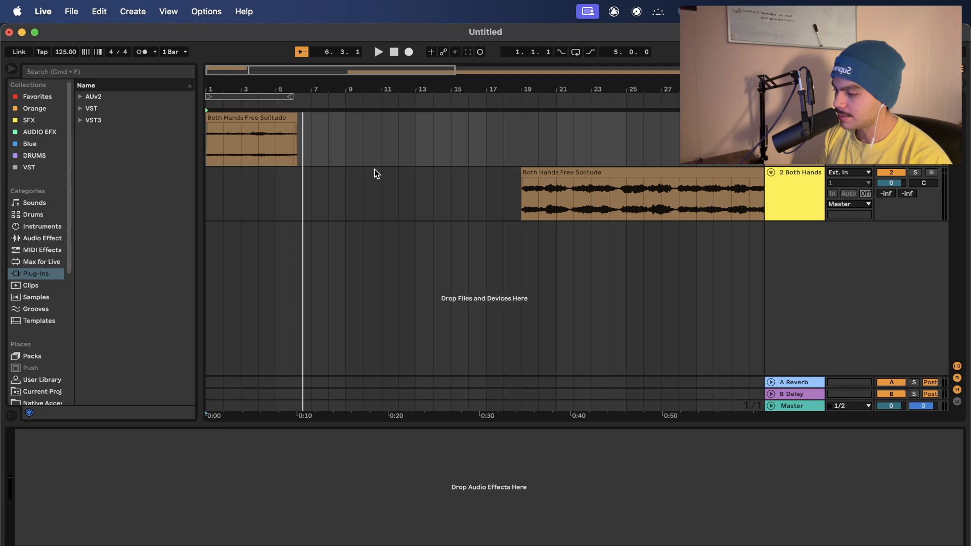
Reopen the opening clip's settings, turn off Warp, and select the whole clip.
scroll(274, 138, "up", 5)
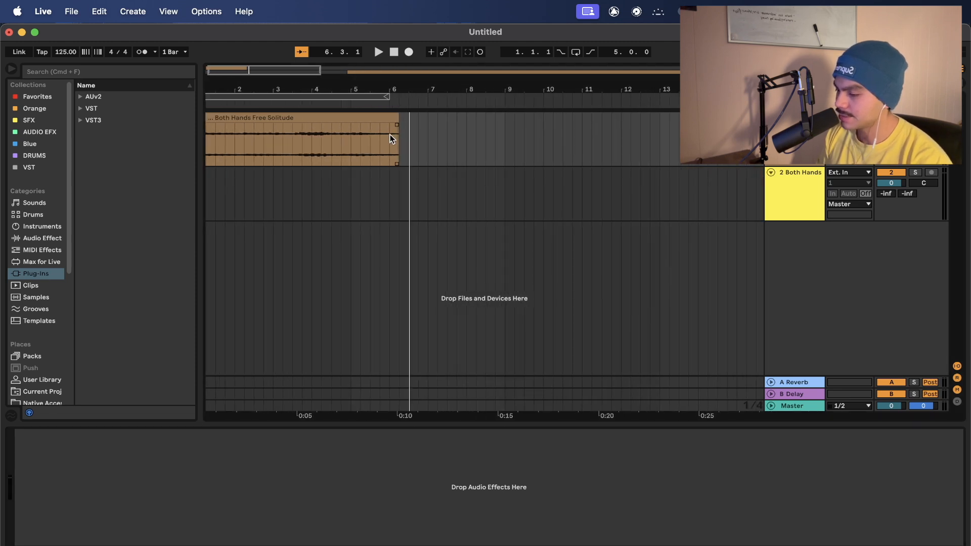
scroll(402, 123, "left", 2)
left_click(332, 126)
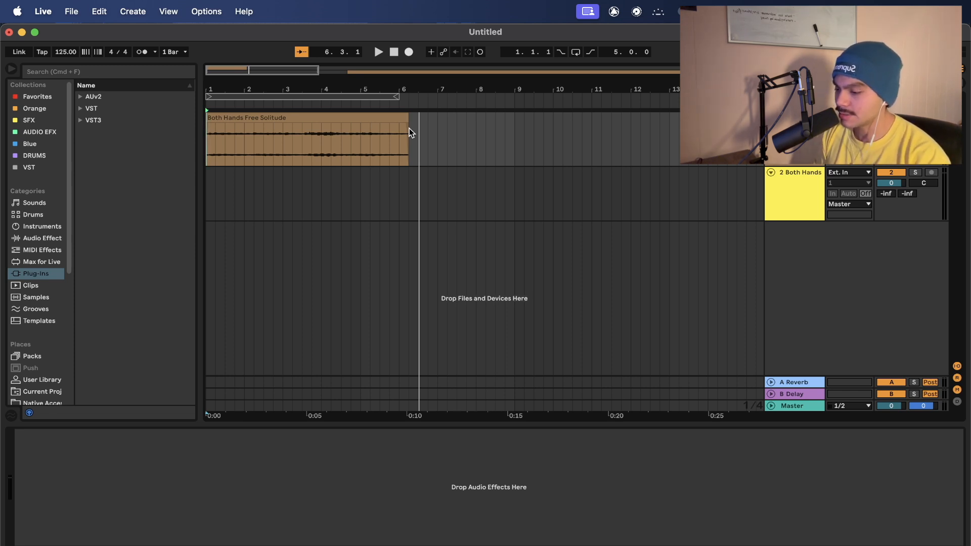
double_click(342, 134)
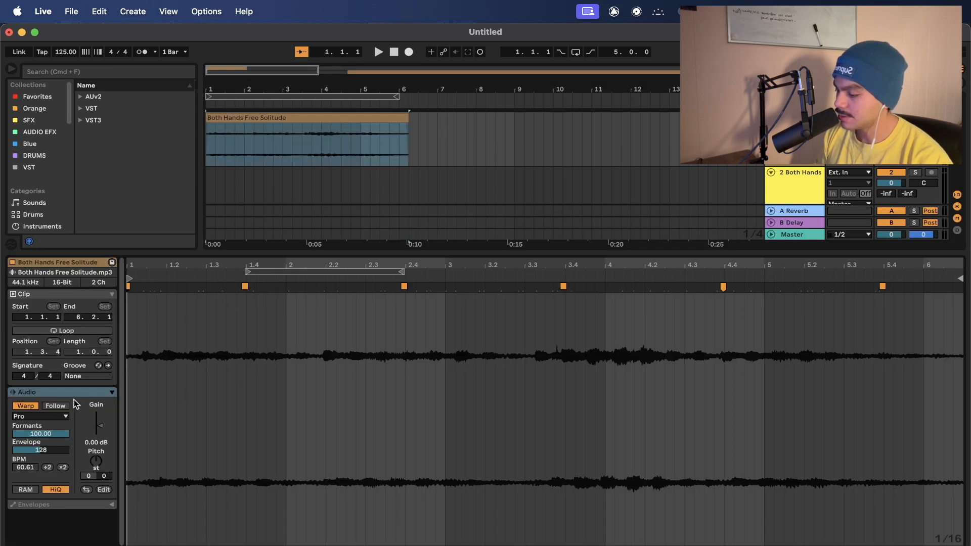
left_click(25, 406)
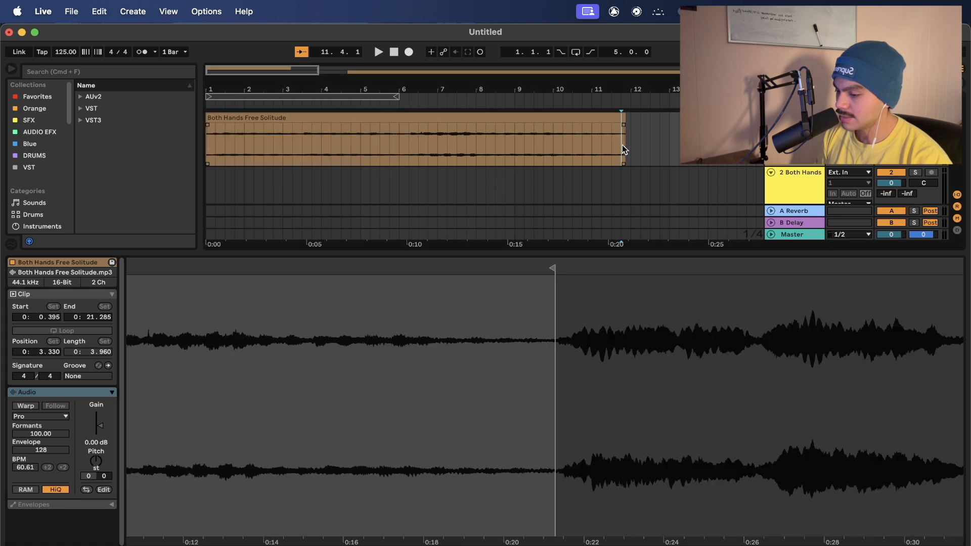
left_click(630, 147)
left_click(541, 120)
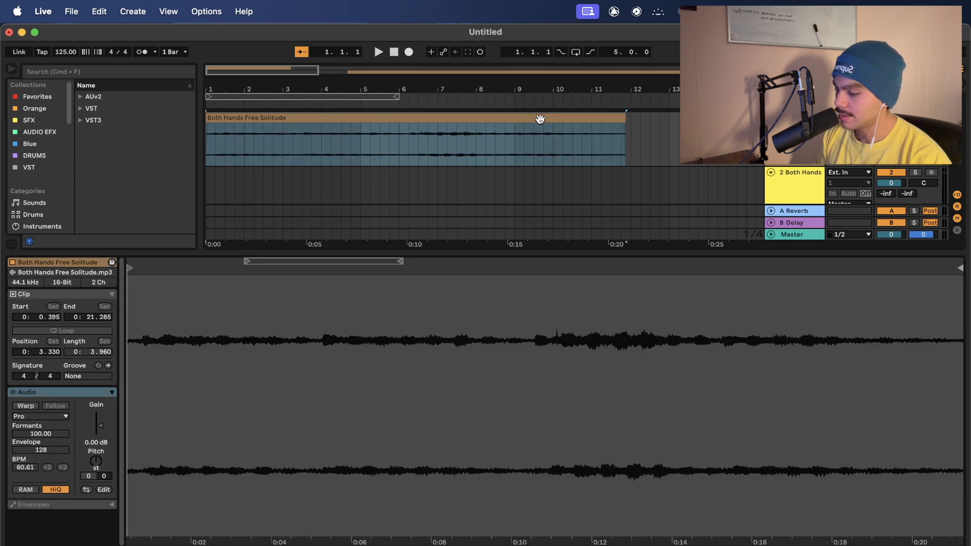
Try transposing the unwarped clip up 4 semitones and back down below its original pitch.
left_click(93, 477)
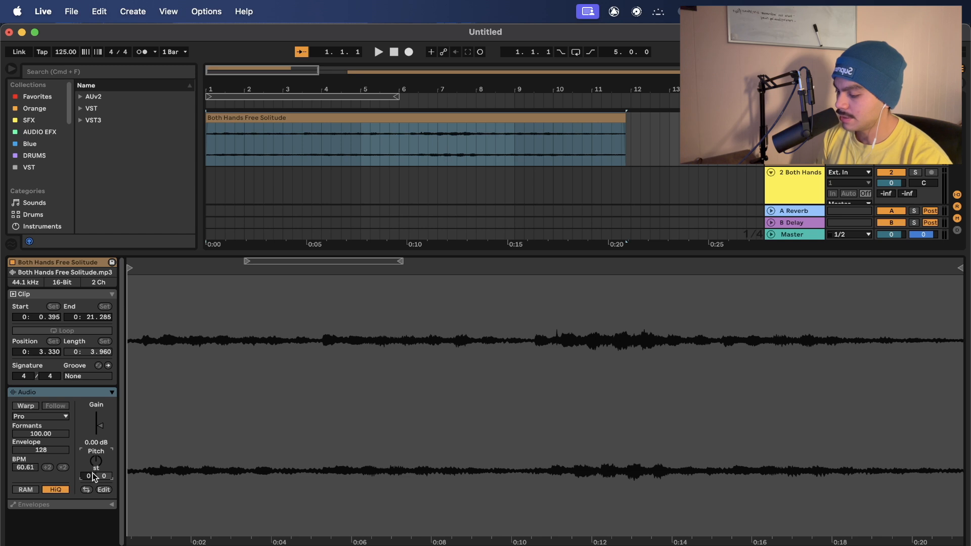
key("Up")
key("Up")
key("Up")
key("Up")
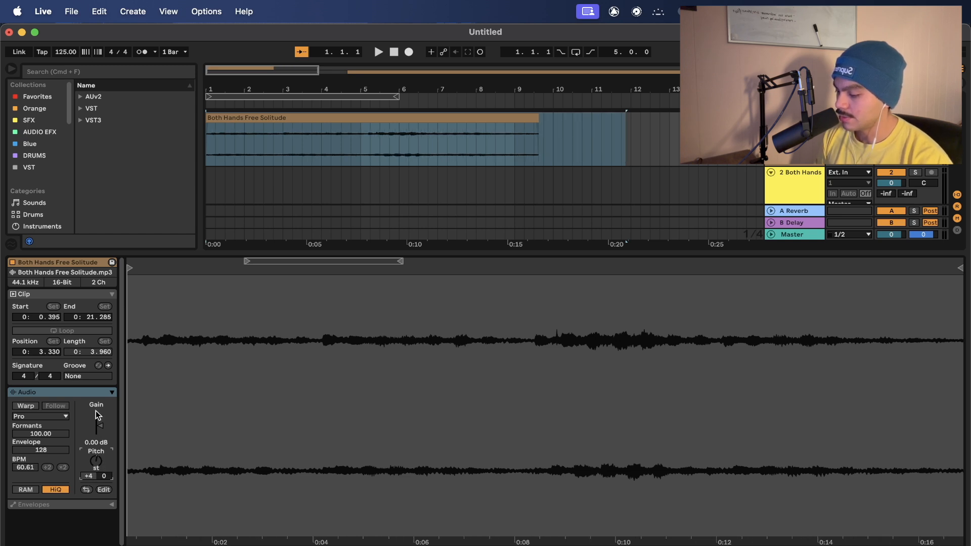
key("Down")
key("Down")
key("Down")
key("Down")
key("Down")
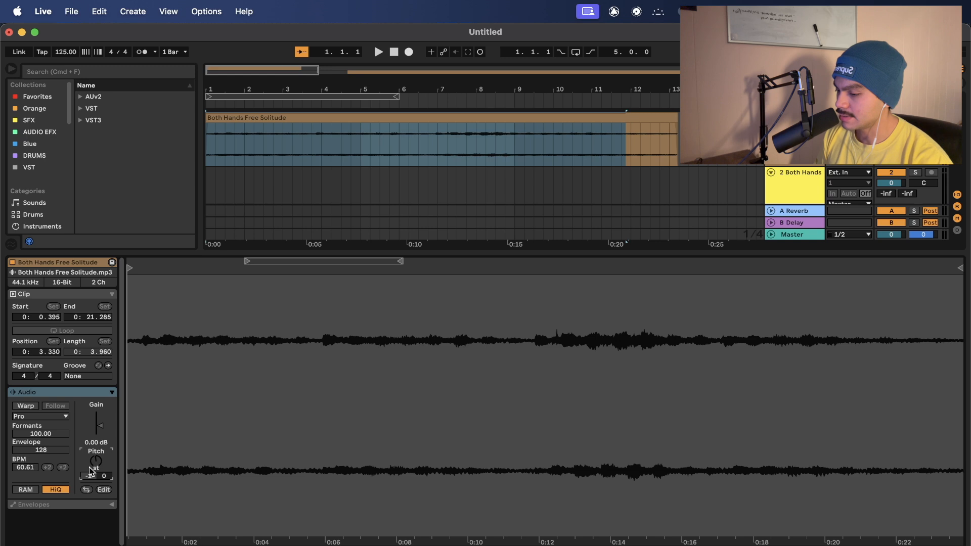
Set the clip's pitch to +5 semitones and 32 cents so its end lands on bar 9.
key("Up")
key("Up")
key("Up")
key("Up")
key("Up")
key("Up")
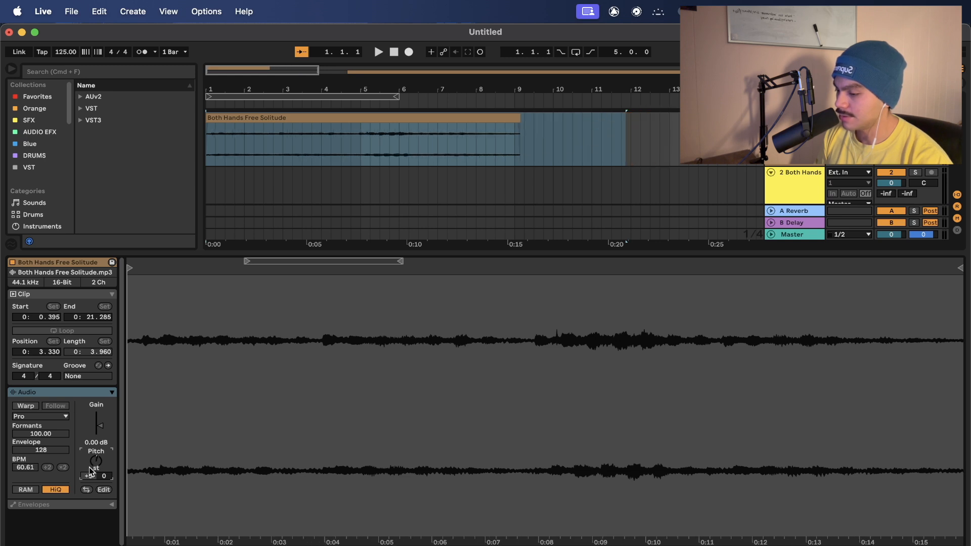
key("Up")
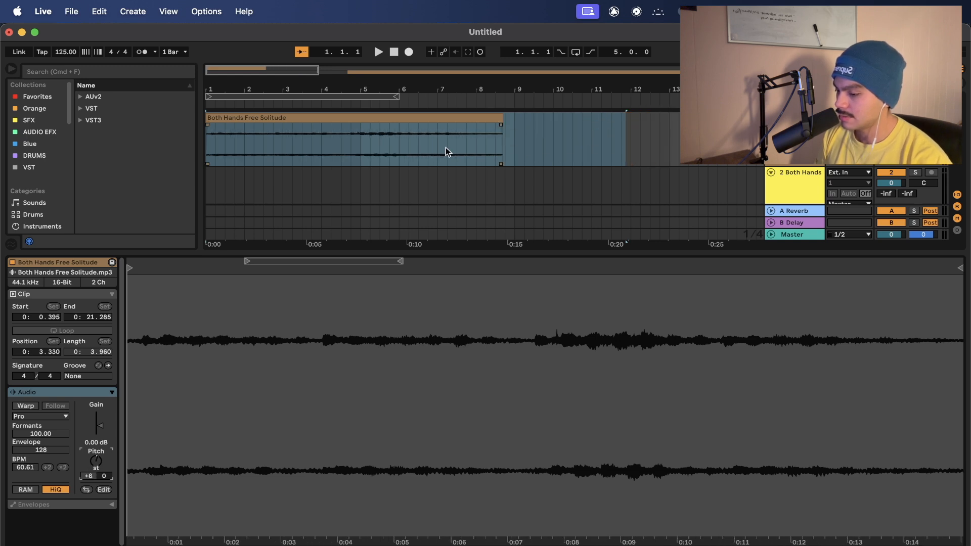
scroll(446, 147, "up", 3)
mouse_move(107, 476)
left_mouse_down()
mouse_move(107, 500)
mouse_move(91, 506)
mouse_move(105, 479)
left_mouse_up()
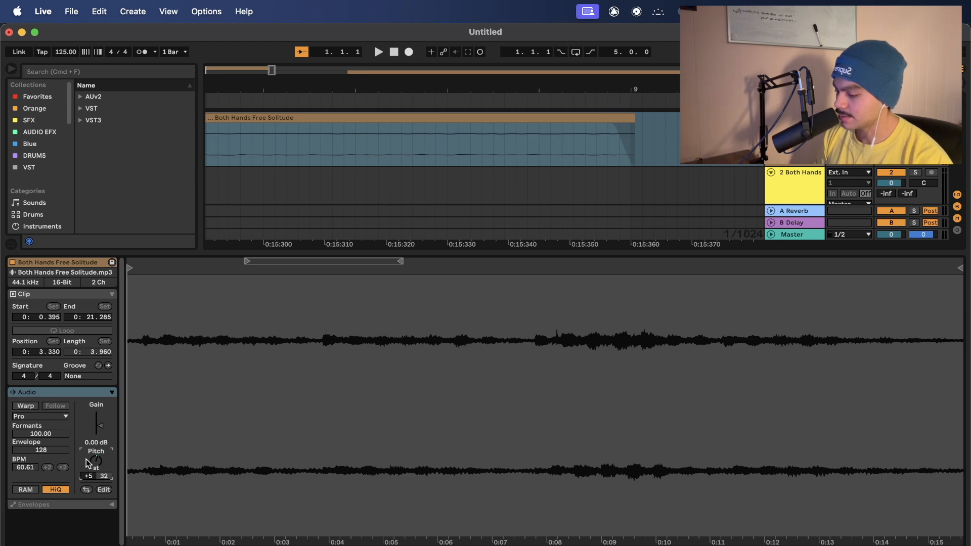
Turn Warp back on for the pitched clip, keeping its current timing.
key("minus")
left_click(26, 406)
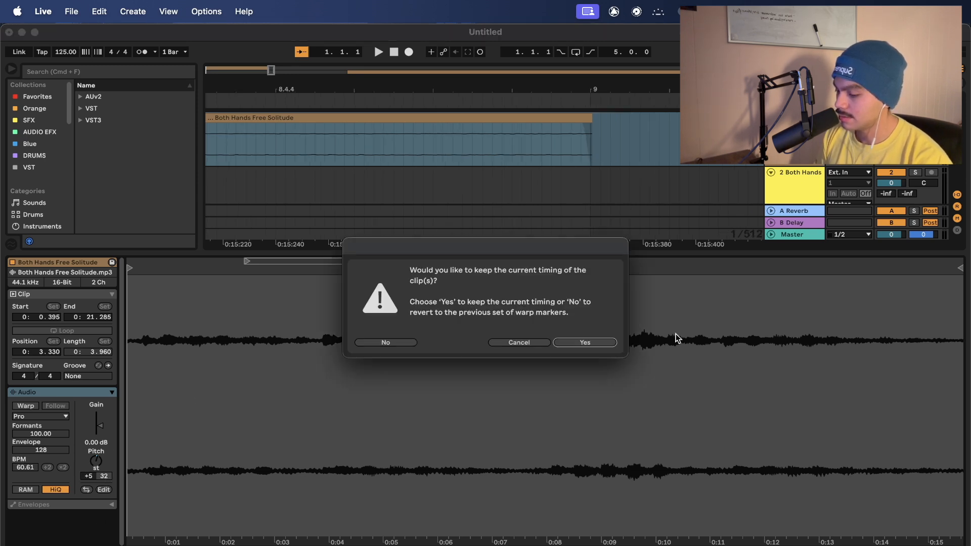
left_click(585, 343)
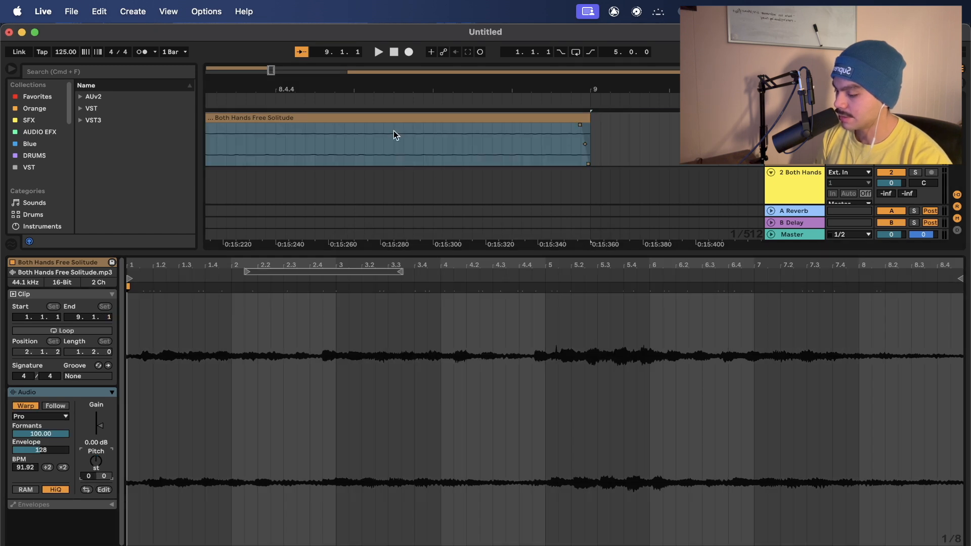
Loop the arrangement over the clip's 8 bars and play it from the beginning.
left_click(310, 145)
key("minus")
key("minus")
key("minus")
key("minus")
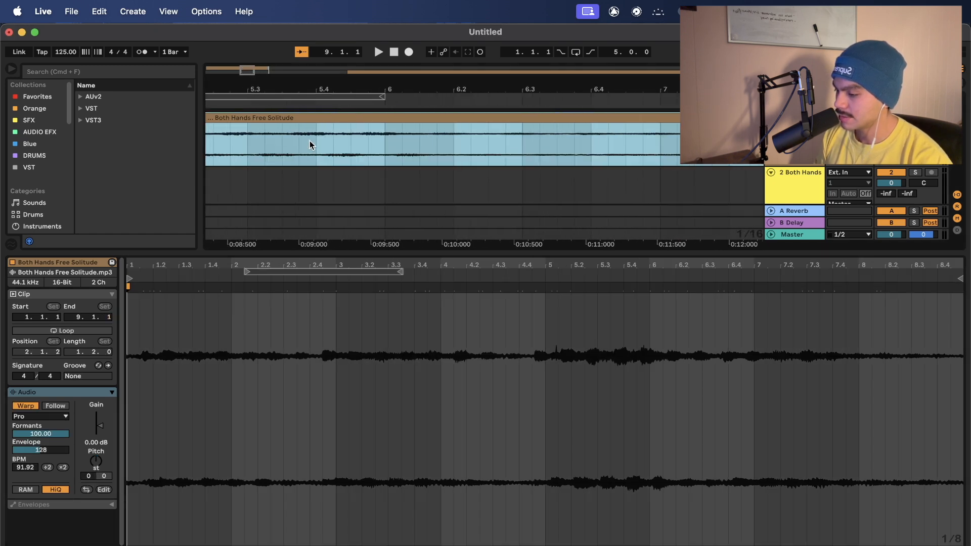
key("minus")
key("minus")
key("minus")
key("minus")
key("super+l")
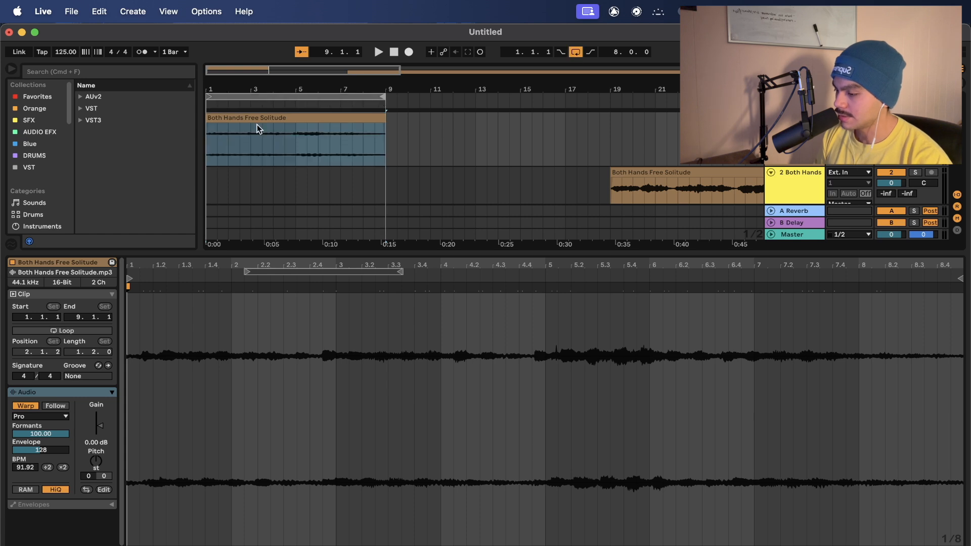
left_click(257, 124)
key("space")
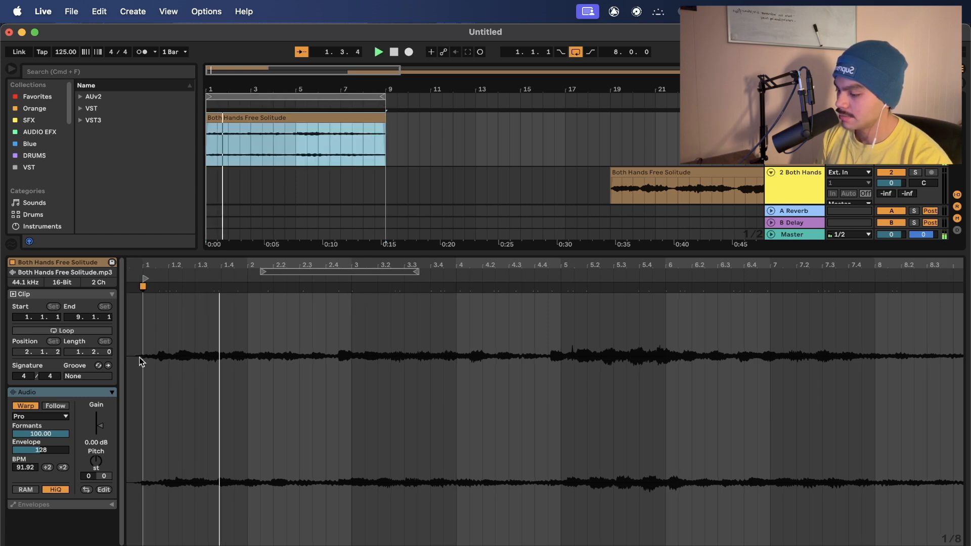
Play the 8-bar loop and check the clip's waveform against the bar grid from start to end.
left_click(367, 319)
scroll(367, 318, "up", 2)
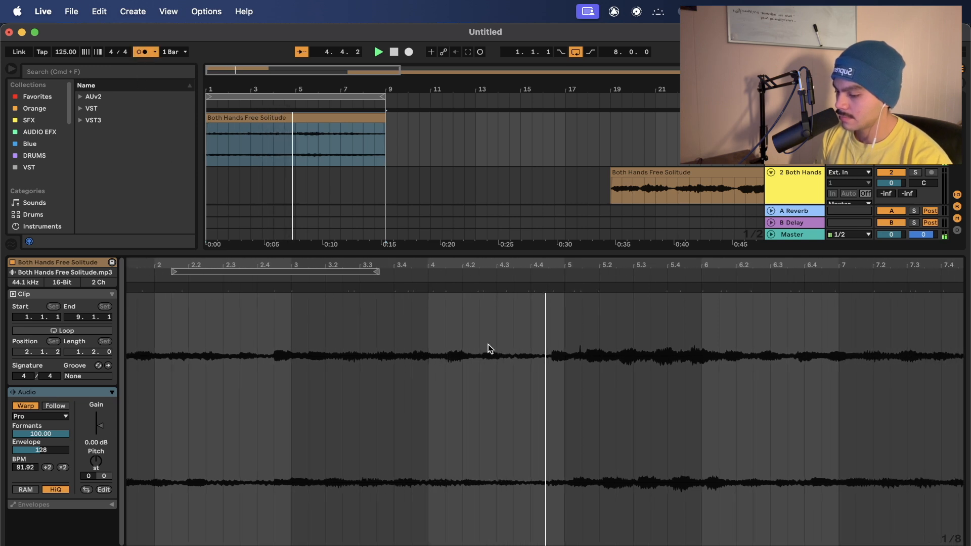
scroll(488, 345, "up", 5)
scroll(511, 305, "down", 5)
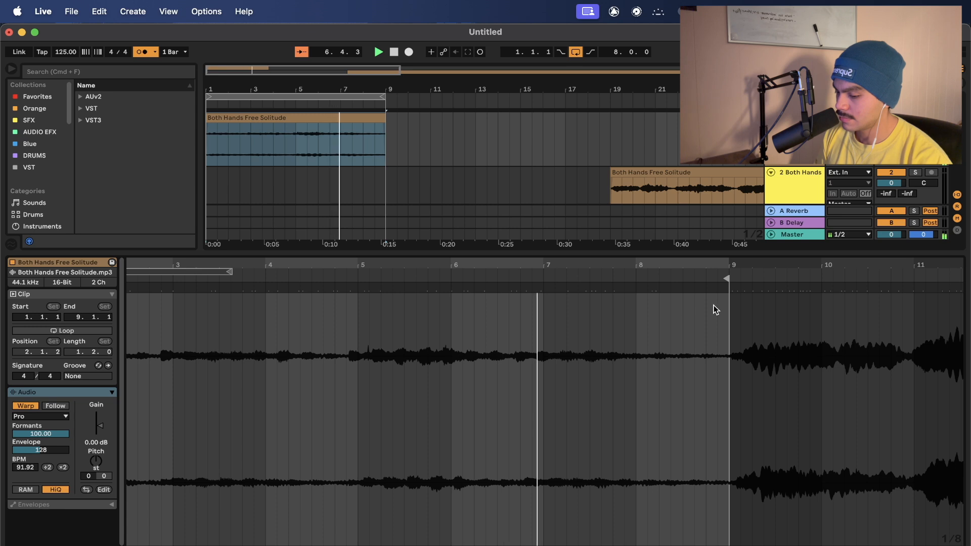
scroll(716, 309, "up", 2)
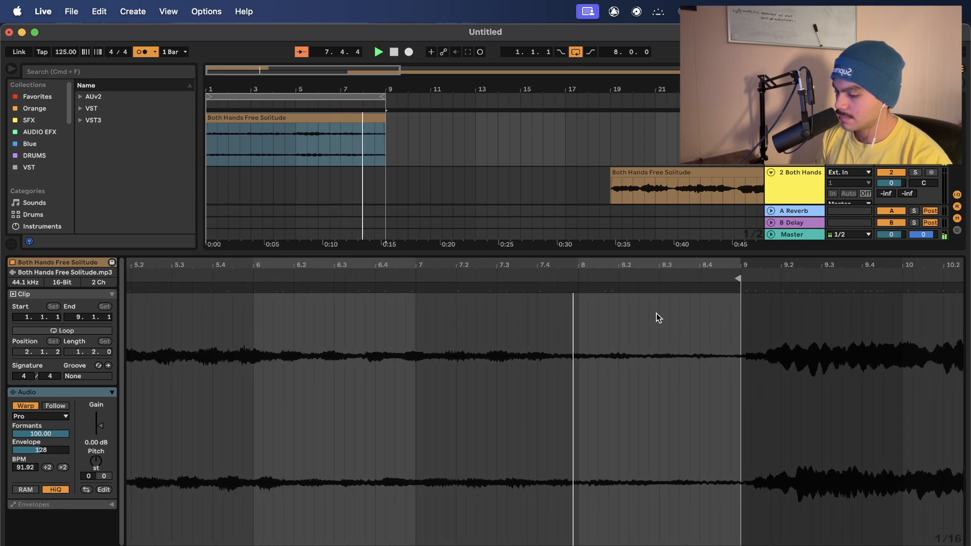
scroll(491, 322, "left", 5)
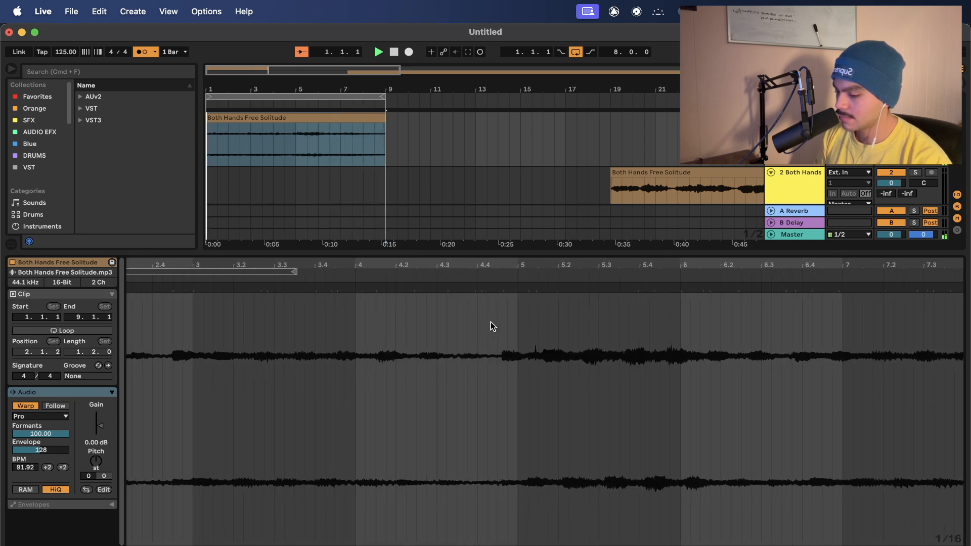
scroll(491, 322, "left", 3)
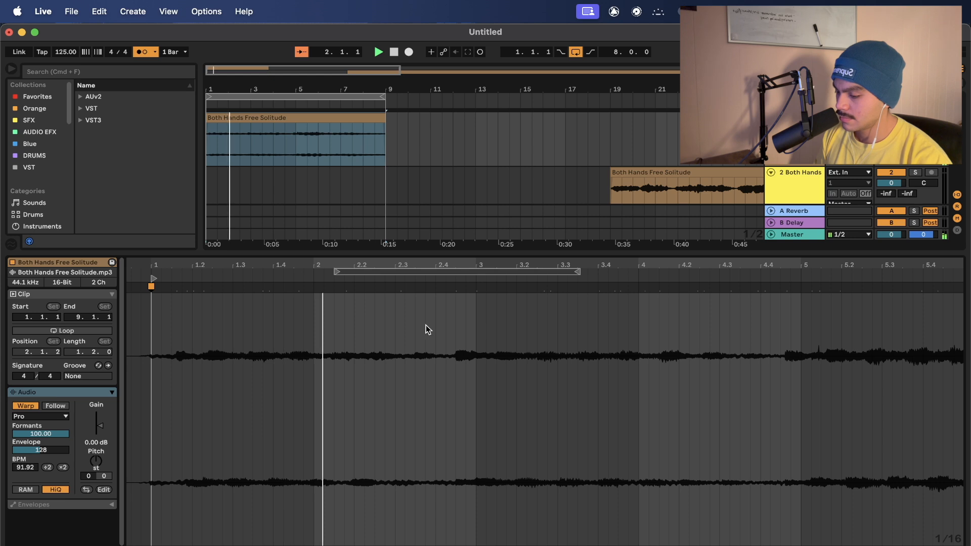
scroll(444, 325, "up", 3)
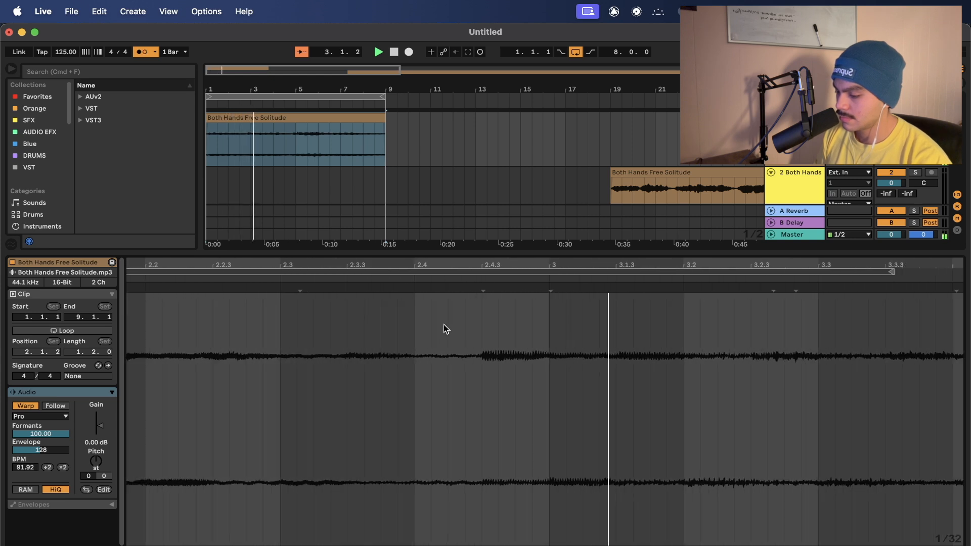
scroll(462, 293, "down", 2)
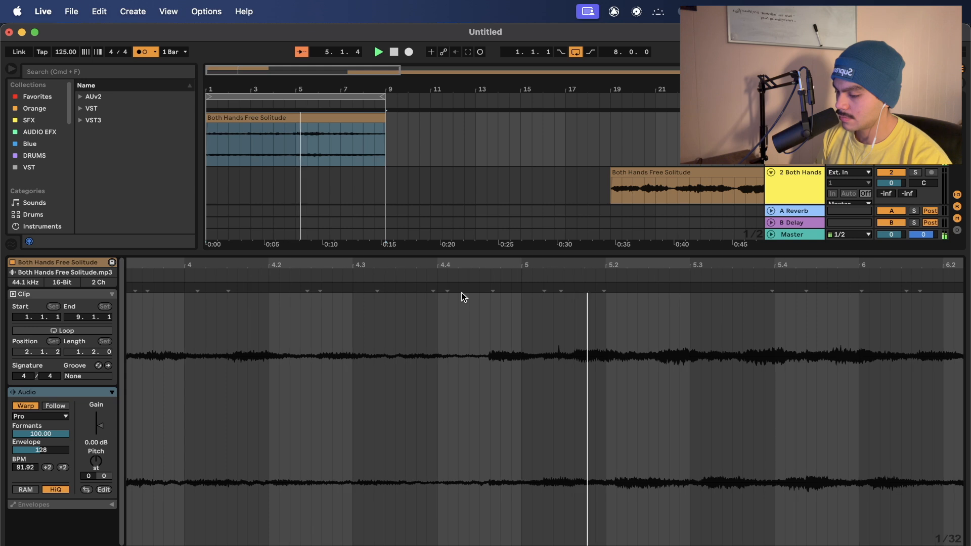
Add a warp marker on the note onset just before bar 5 and align it to 4.4.3.
scroll(463, 292, "up", 1)
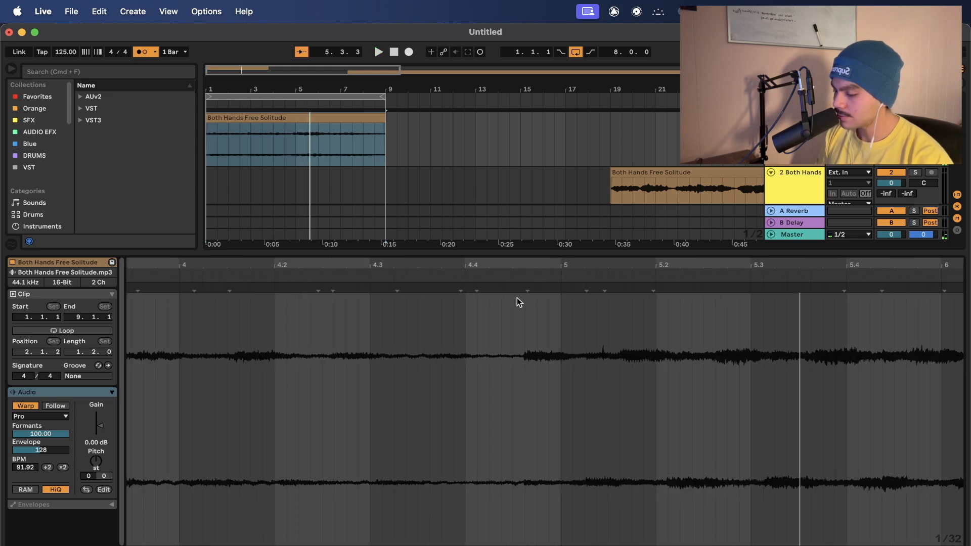
scroll(517, 299, "up", 1)
scroll(520, 298, "up", 1)
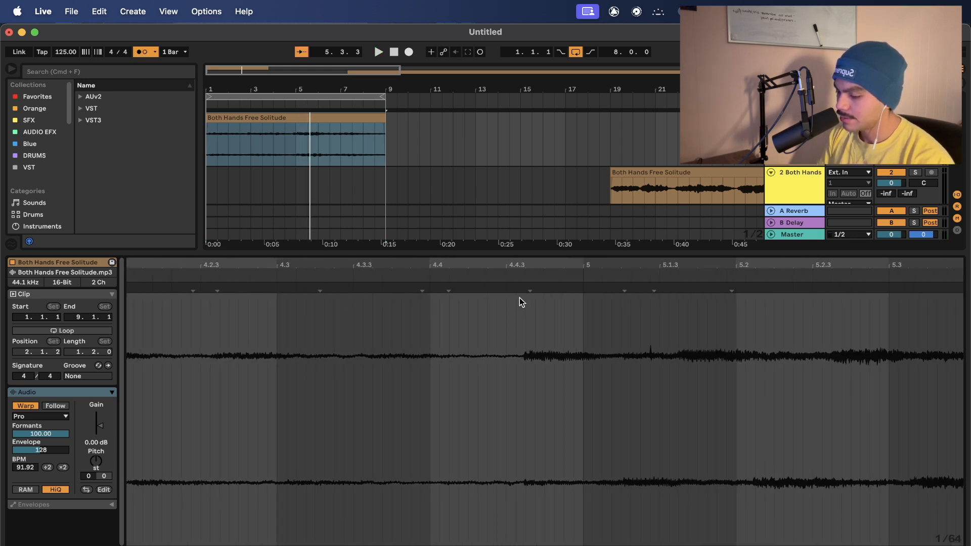
left_click(528, 288)
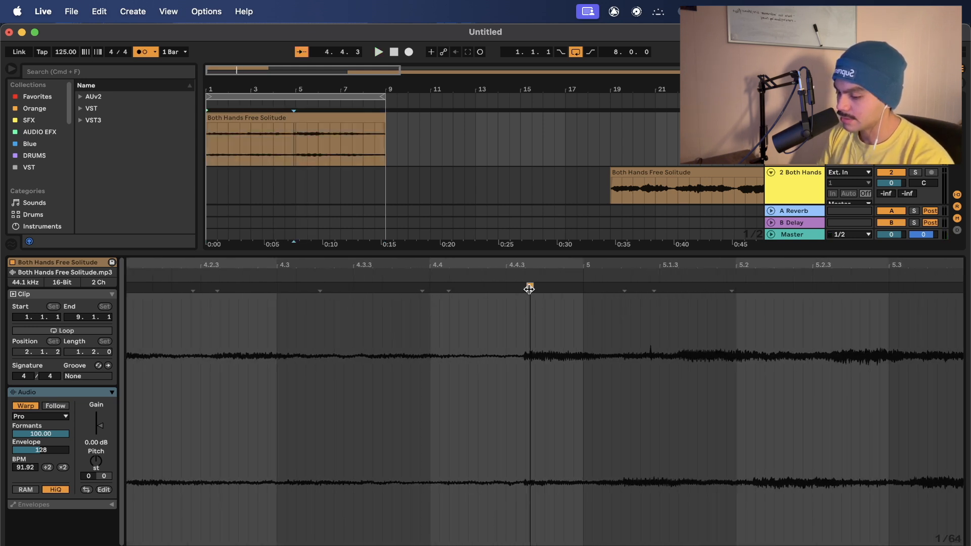
left_click_drag(529, 288, 506, 288)
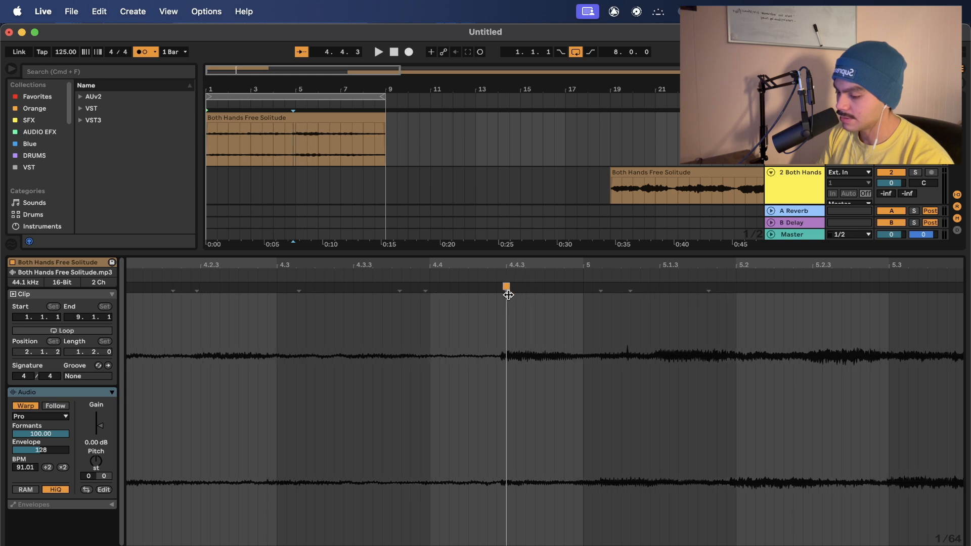
Set the clip's loop region to start at 1.1.1 with a length of 8 bars.
scroll(484, 342, "down", 5)
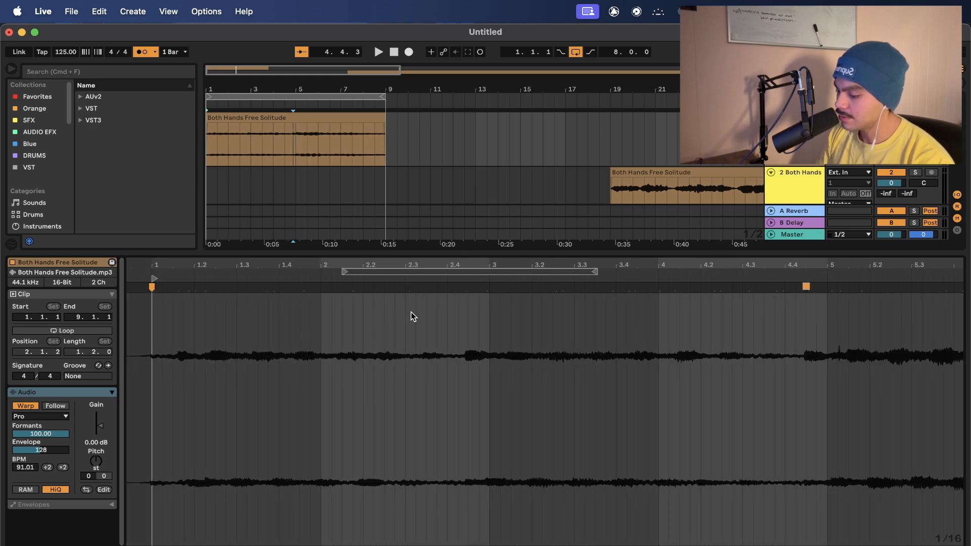
scroll(490, 337, "up", 3)
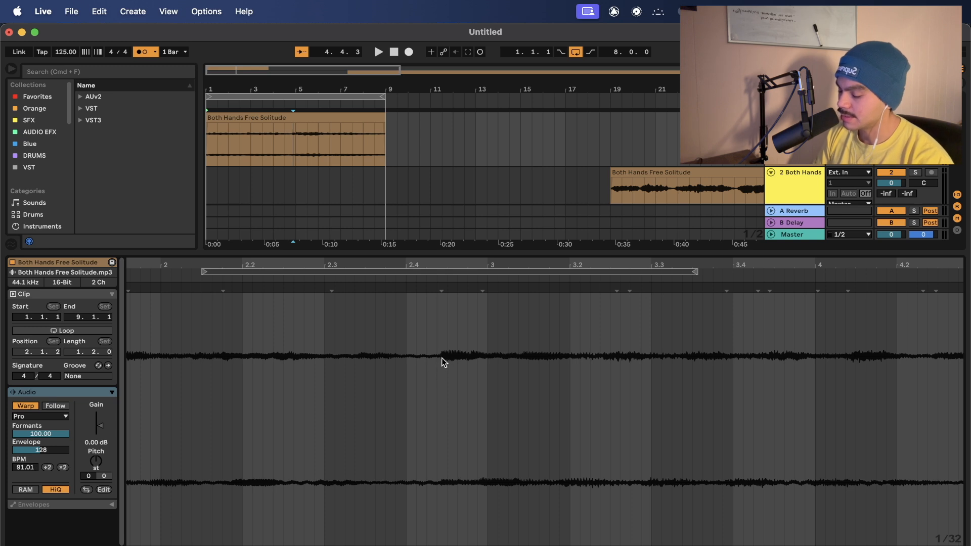
scroll(441, 358, "down", 2)
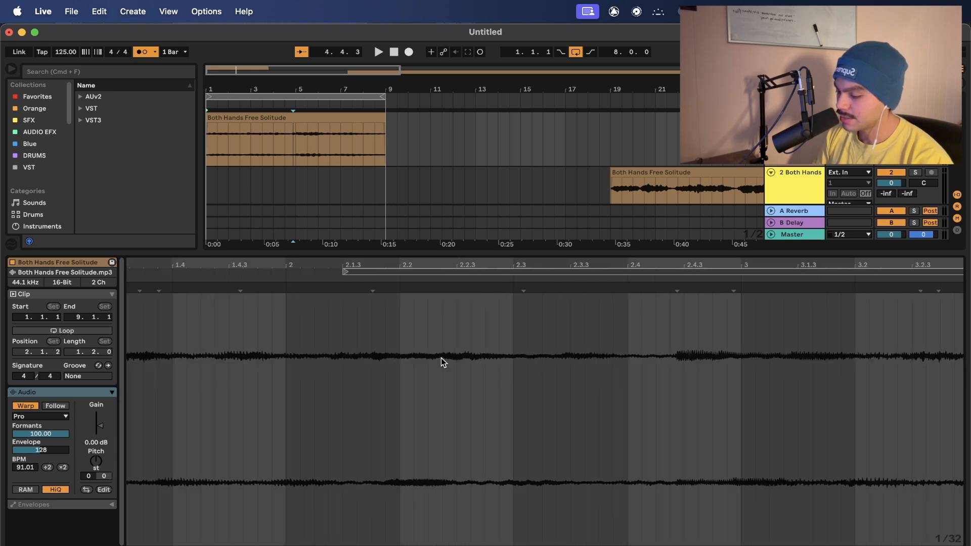
scroll(357, 306, "down", 4)
key("super+a")
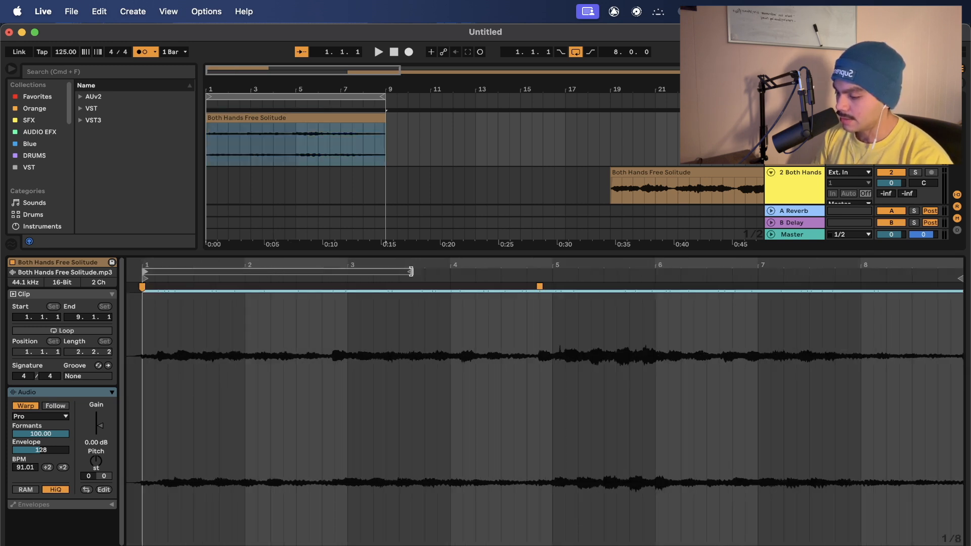
scroll(270, 327, "up", 1)
Add warp markers at 1.2, 1.4.3, 2.3, 2.4.2 and 2.4.4 to align the notes of the first two bars to the grid.
left_click(244, 327)
scroll(270, 326, "up", 3)
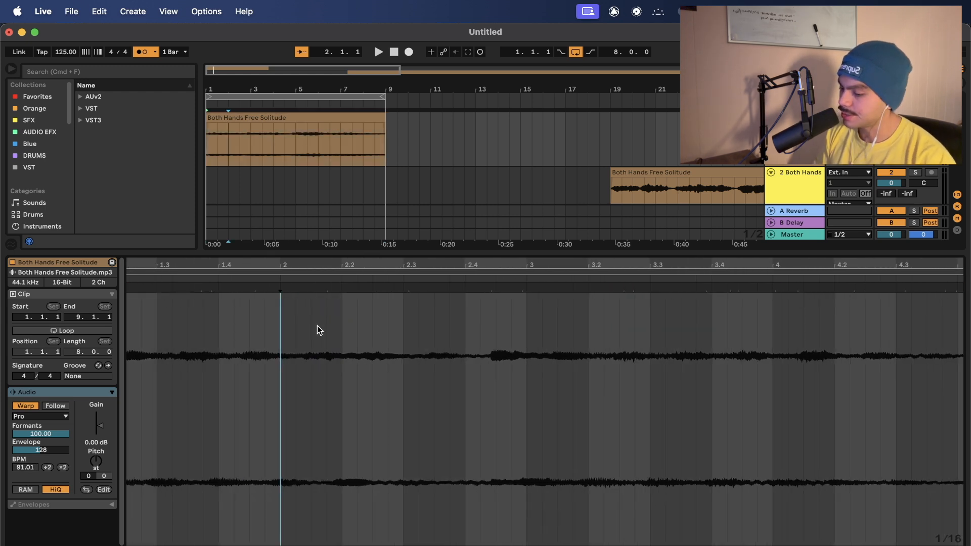
scroll(317, 326, "up", 2)
scroll(341, 324, "down", 2)
scroll(341, 324, "left", 3)
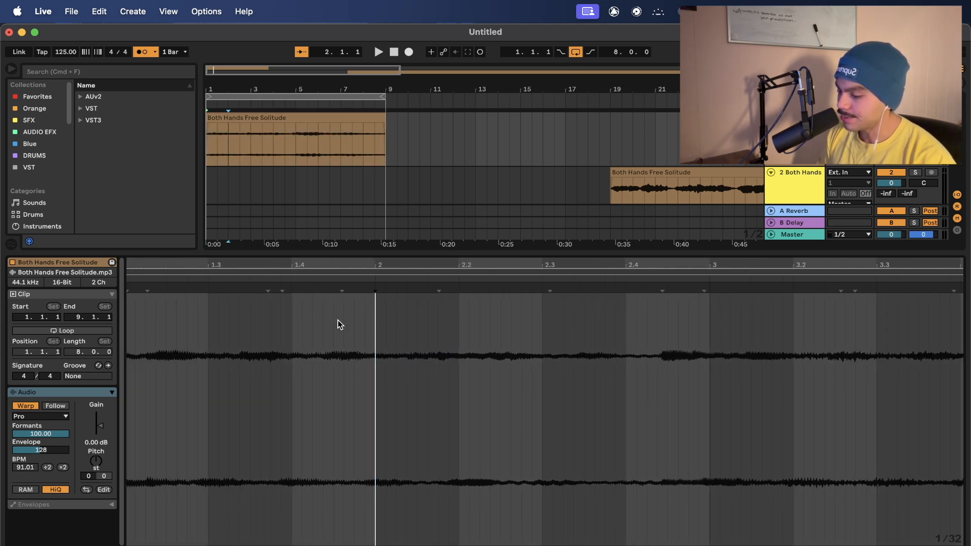
scroll(250, 299, "left", 3)
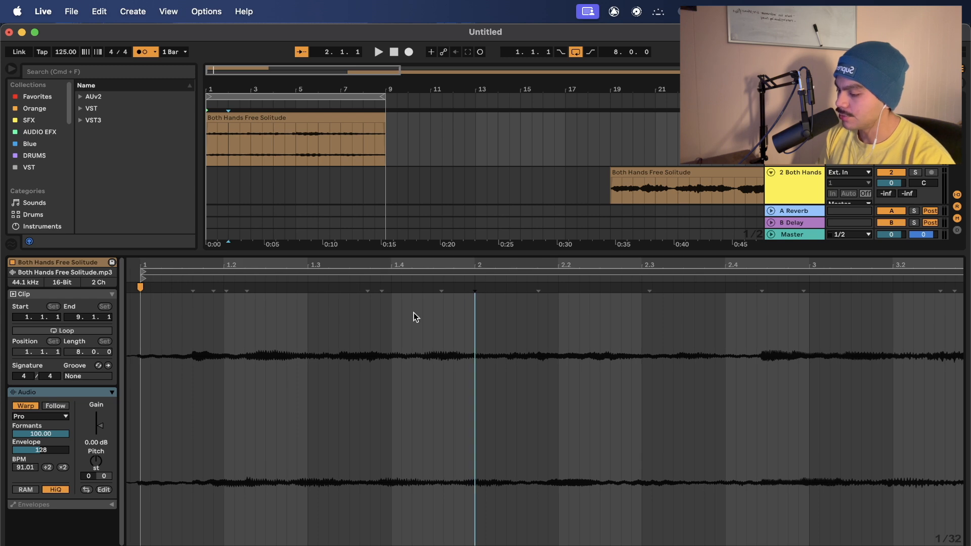
scroll(442, 305, "up", 2)
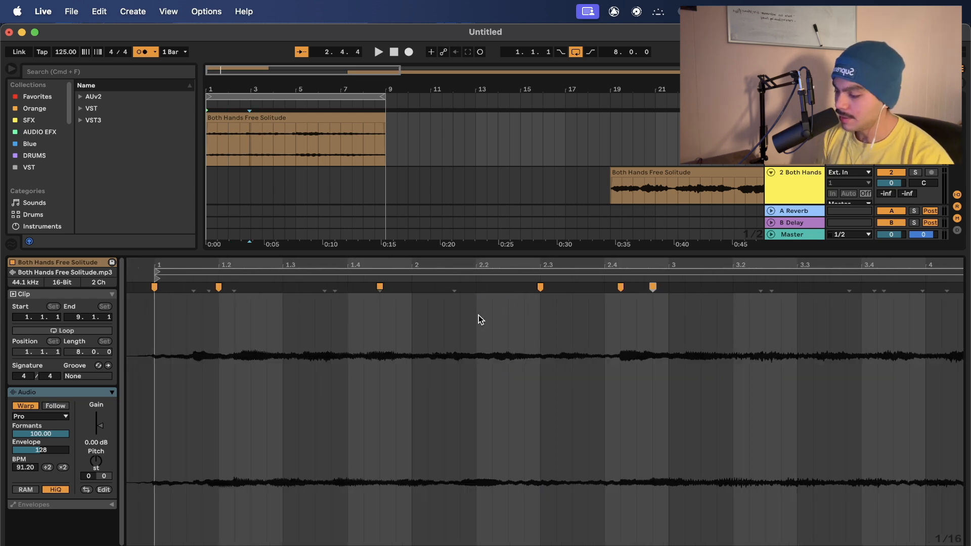
scroll(374, 328, "left", 1)
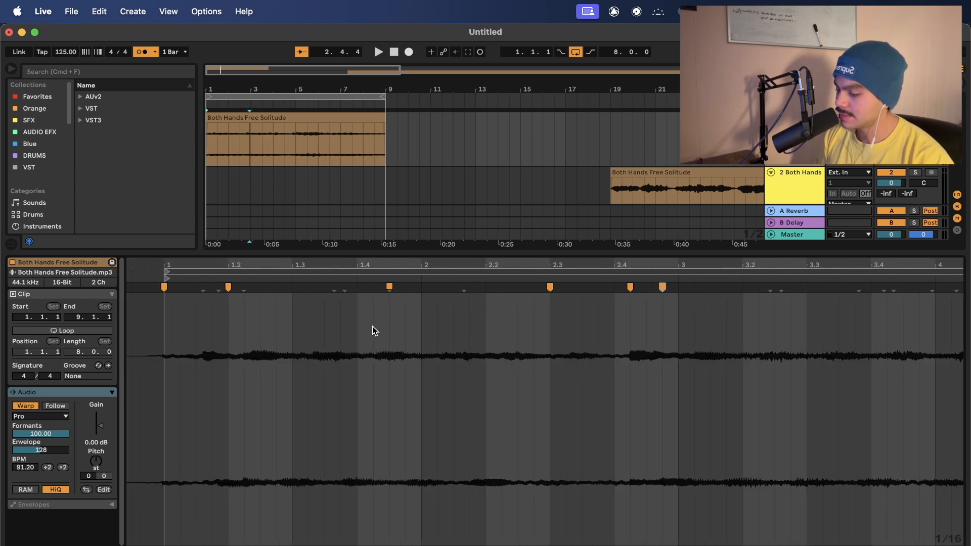
Inspect the warp markers over the clip's opening bars and play the loop to check the timing.
scroll(315, 331, "up", 2)
scroll(316, 327, "down", 2)
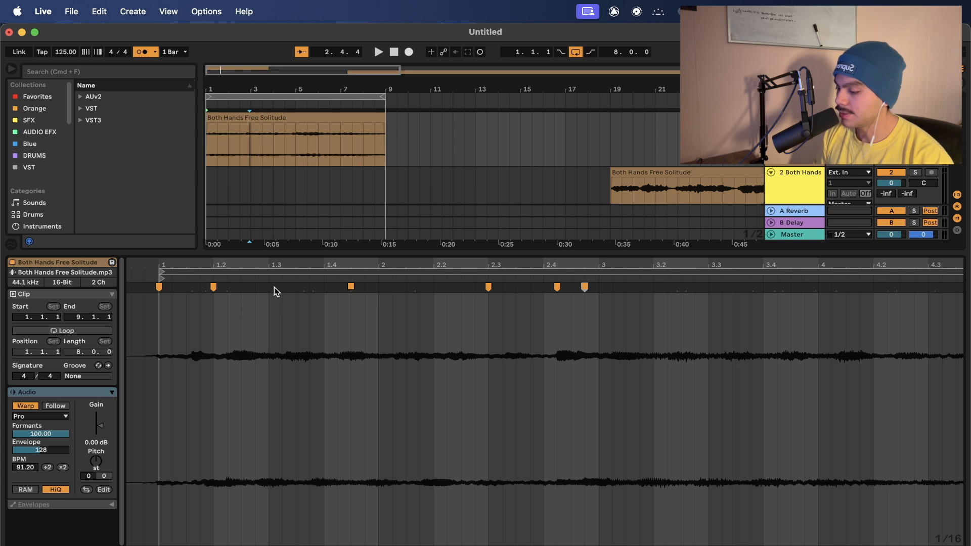
scroll(272, 300, "up", 3)
scroll(272, 300, "right", 2)
scroll(243, 295, "left", 1)
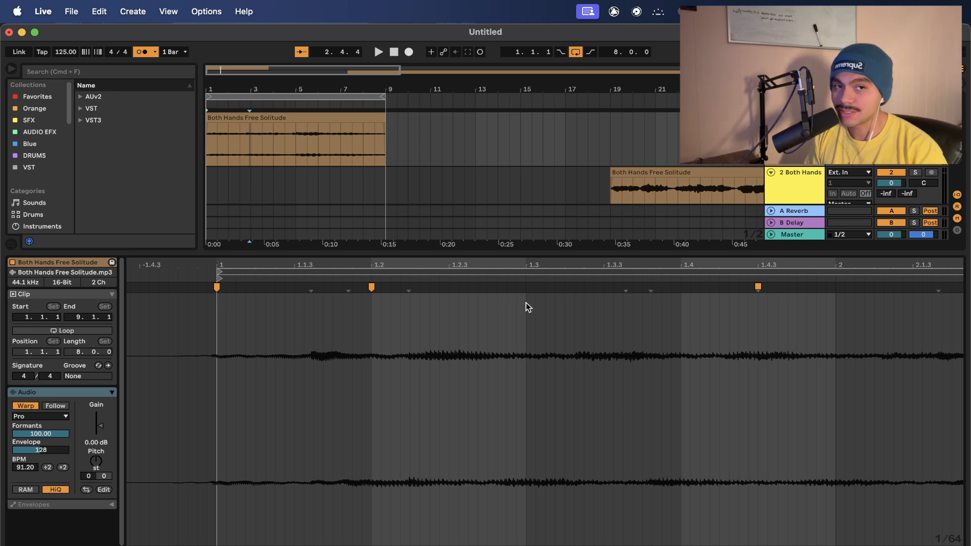
scroll(526, 302, "right", 3)
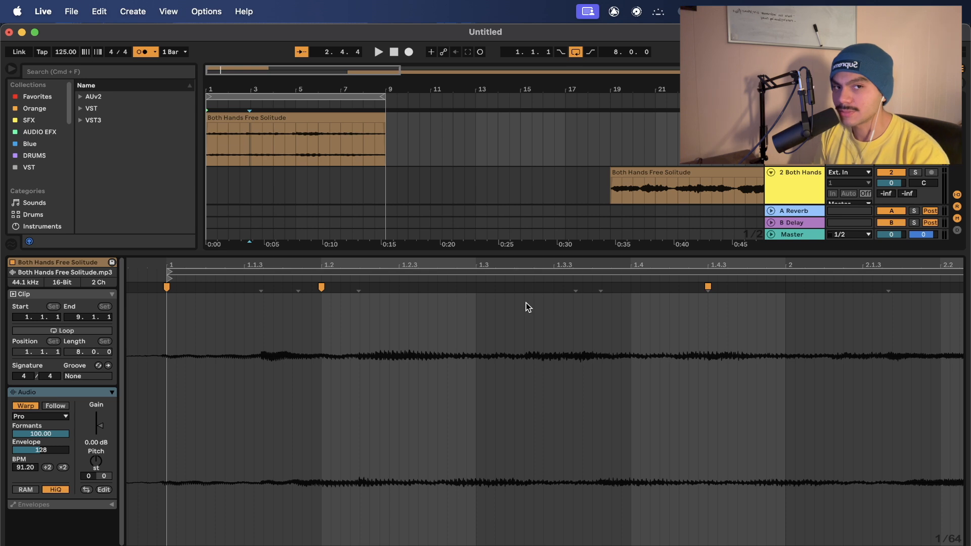
key("space")
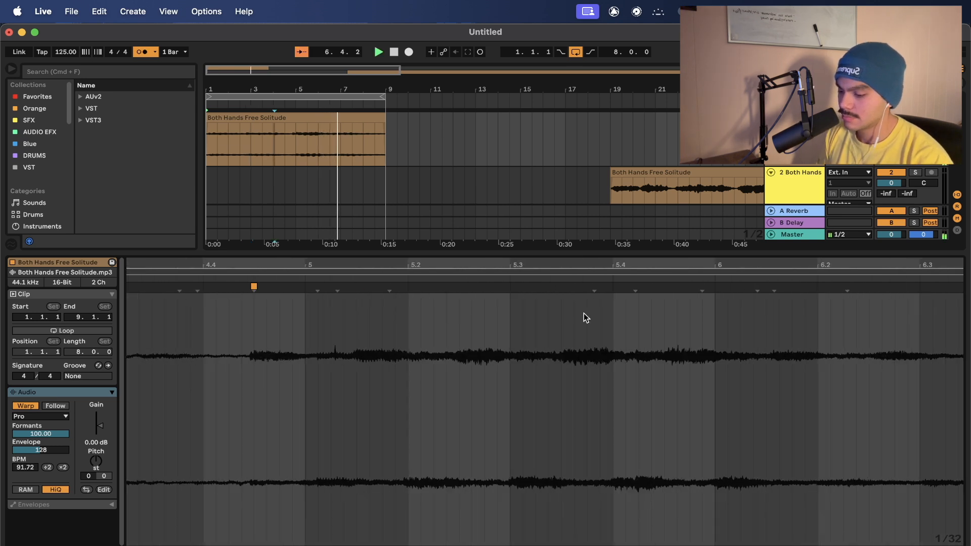
Pin the transient at the clip's end exactly onto bar 9 with a warp marker.
scroll(608, 318, "up", 3)
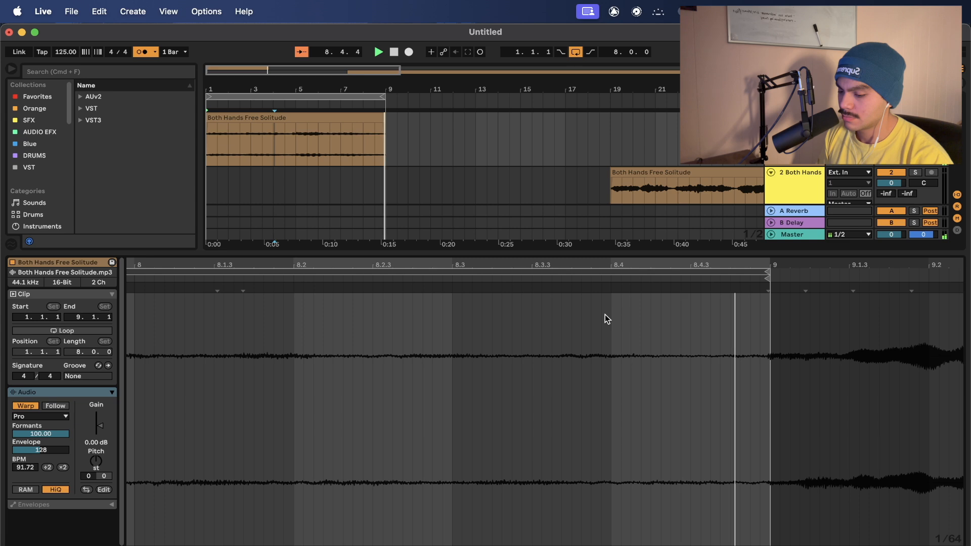
left_click_drag(769, 291, 770, 289)
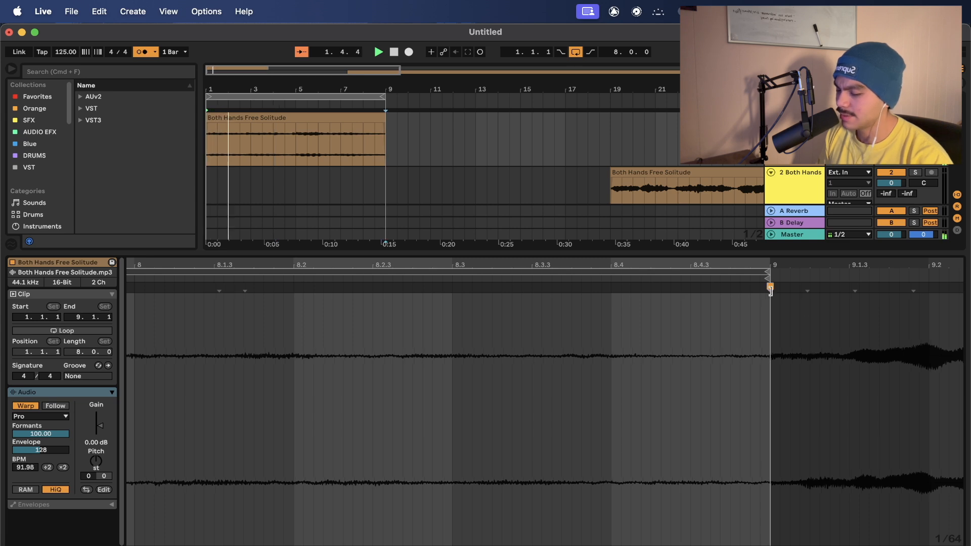
scroll(636, 345, "down", 5)
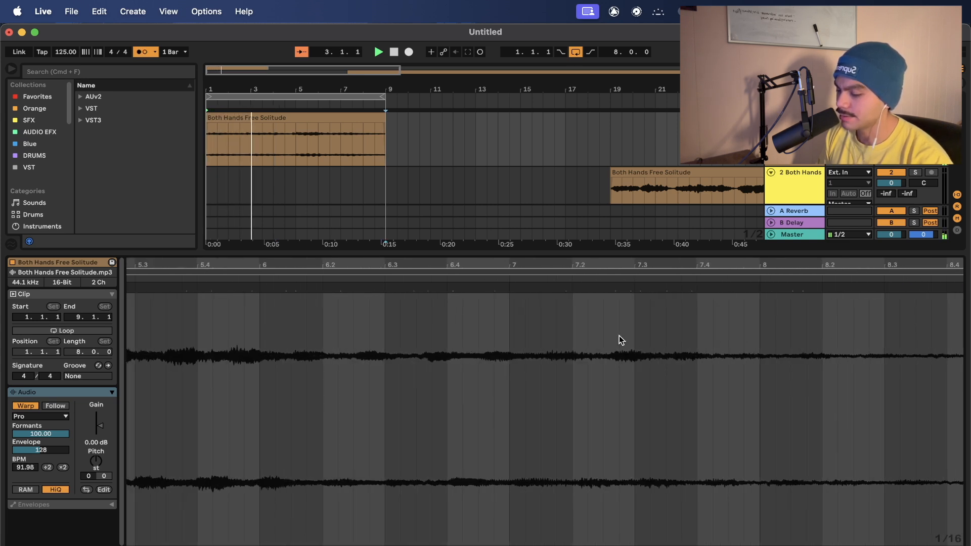
scroll(619, 335, "up", 1)
Audition the long sample on track 2 around bar 55 and split it into short excerpts kept on the first track.
scroll(600, 321, "up", 3)
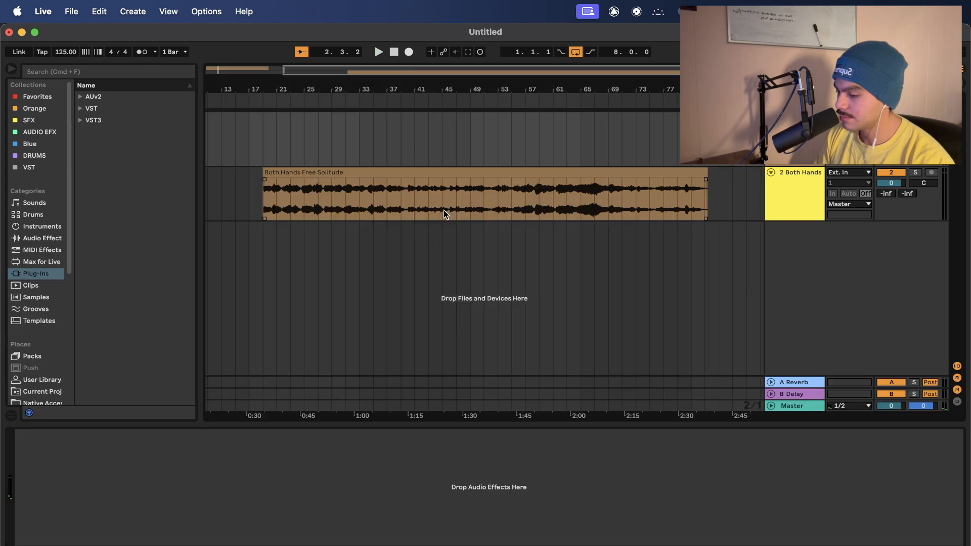
scroll(444, 210, "up", 3)
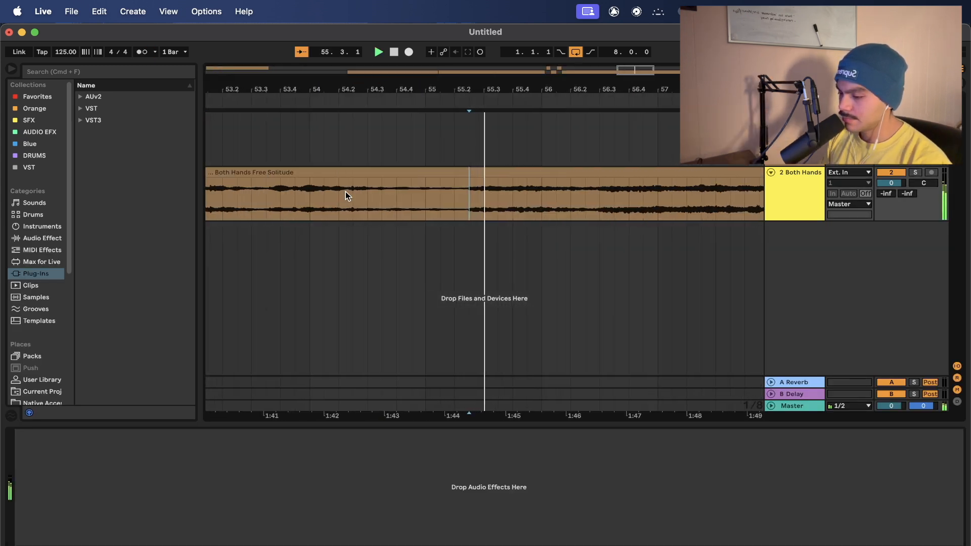
left_click(332, 195)
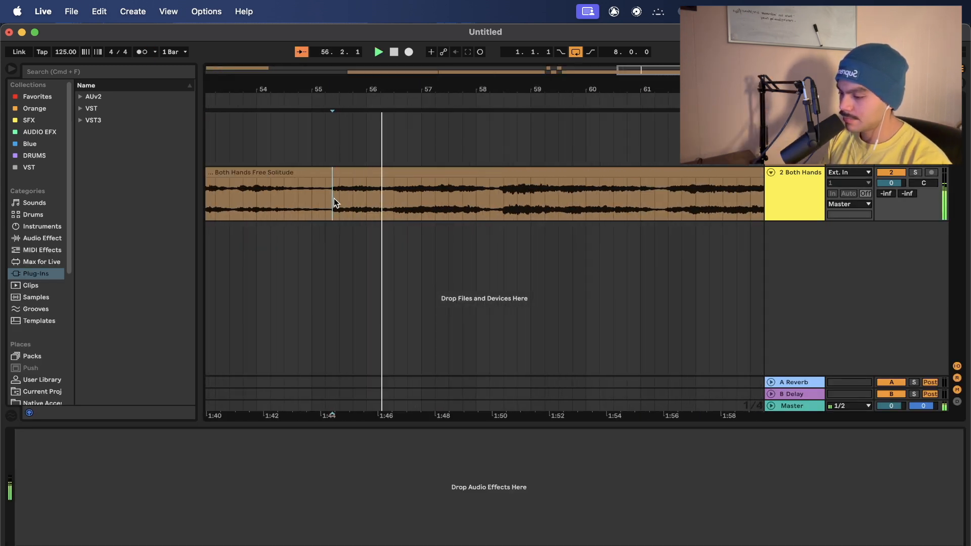
key("super+e")
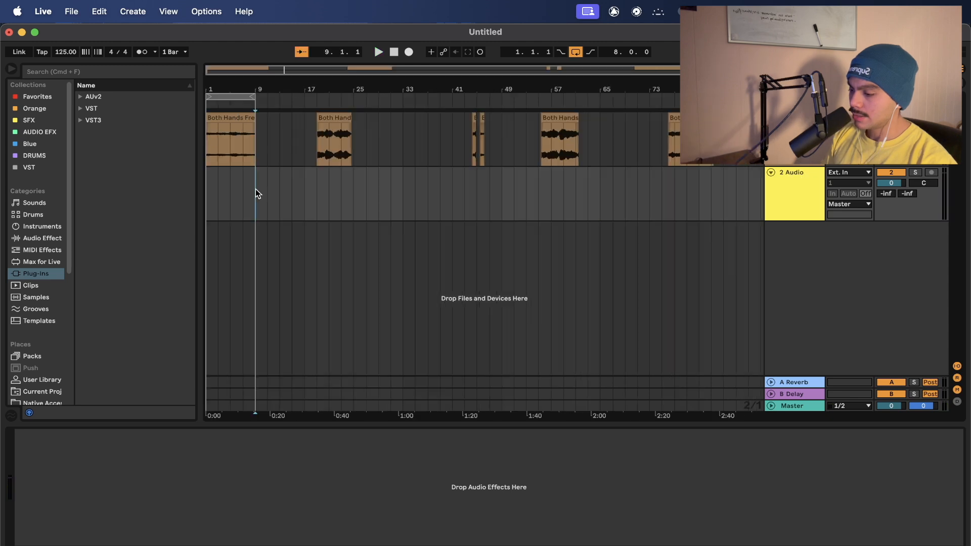
Move the excerpt at bar 19 on the first track to bar 1 of the second track.
scroll(271, 187, "up", 3)
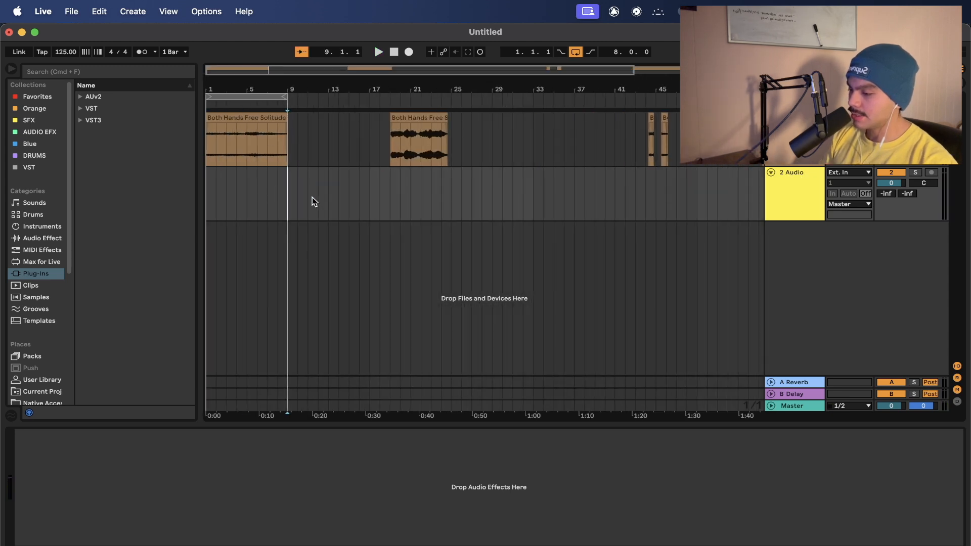
left_click_drag(427, 118, 250, 160)
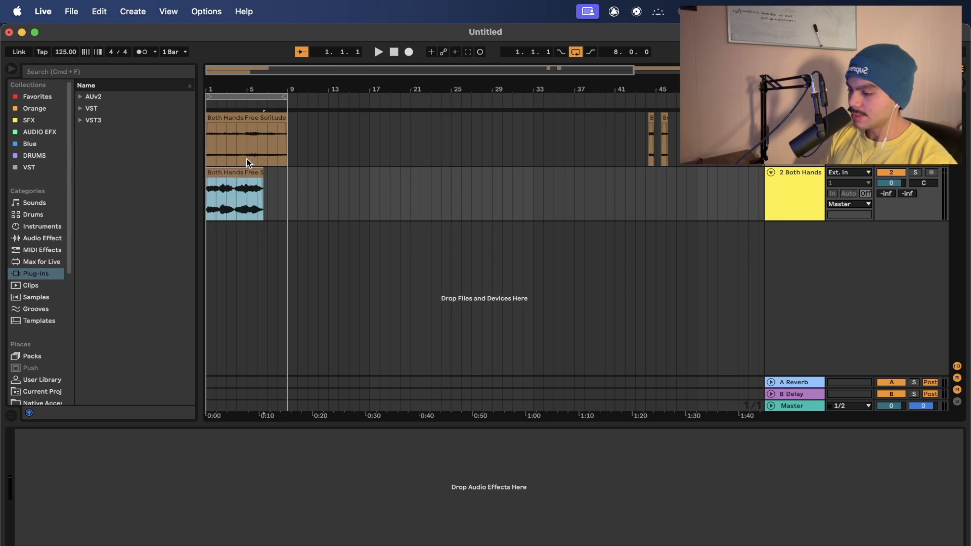
scroll(247, 157, "up", 5)
Open the moved excerpt on track 2 and turn off its Warp.
left_click(261, 116)
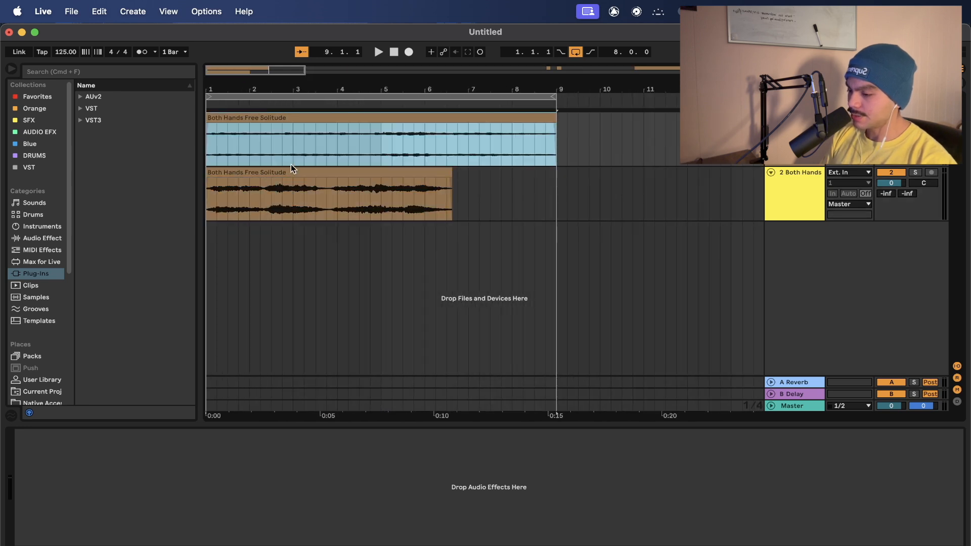
double_click(403, 174)
left_click(32, 407)
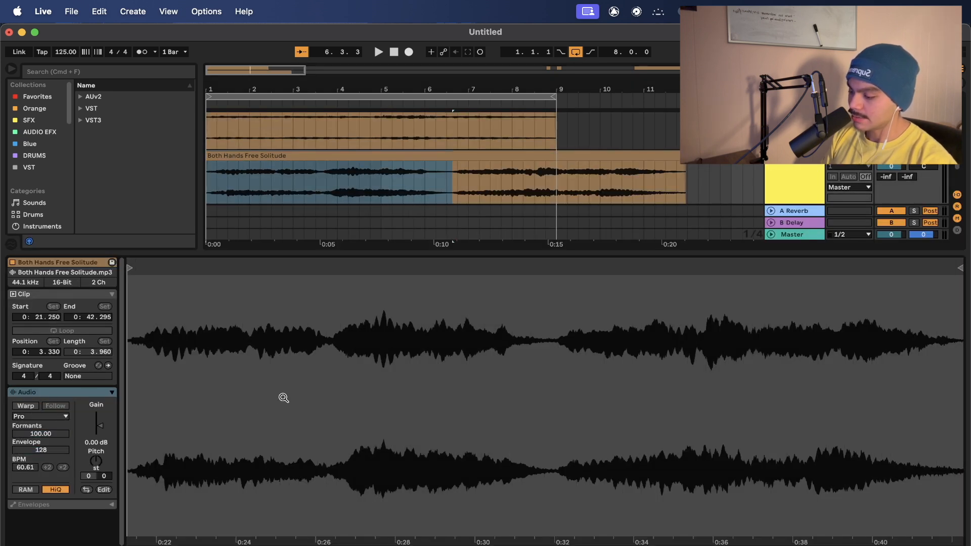
Pin the transient near bar 3 of the excerpt on track 2 exactly onto bar 3 with a warp marker, then play it back.
left_click_drag(90, 480, 89, 468)
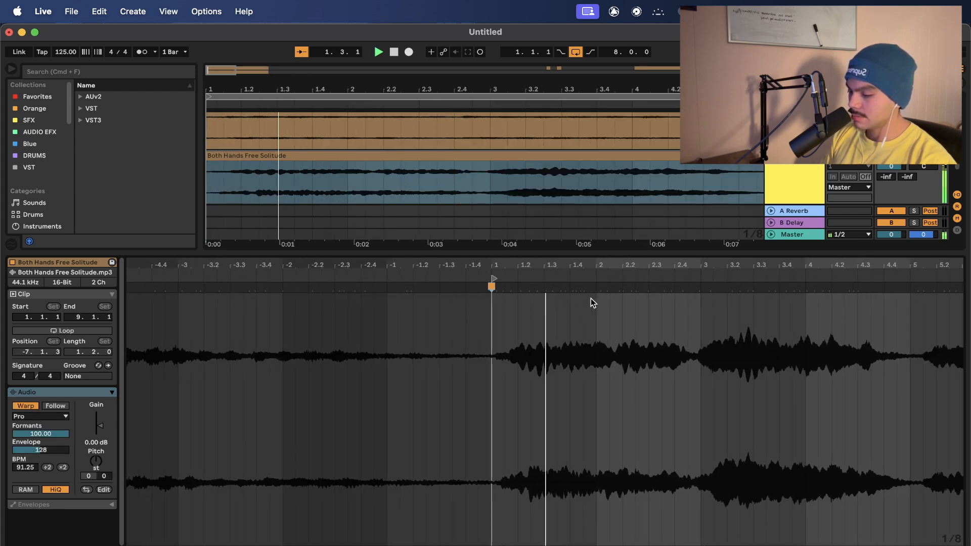
scroll(341, 324, "up", 2)
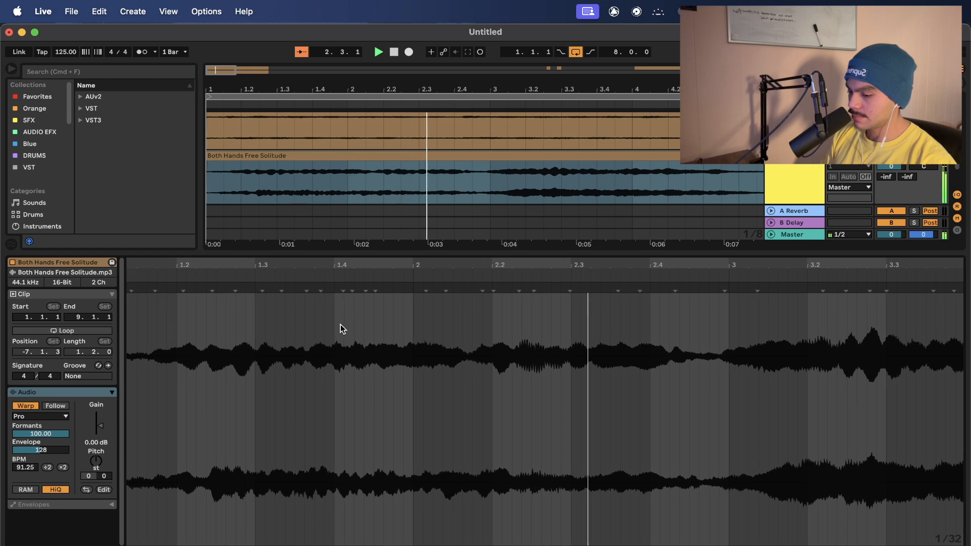
scroll(386, 323, "up", 2)
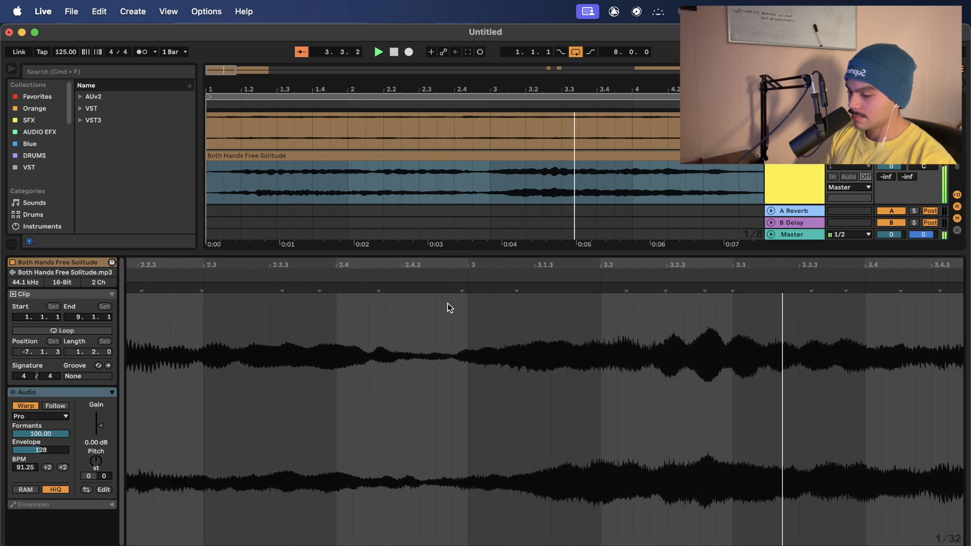
scroll(458, 312, "up", 2)
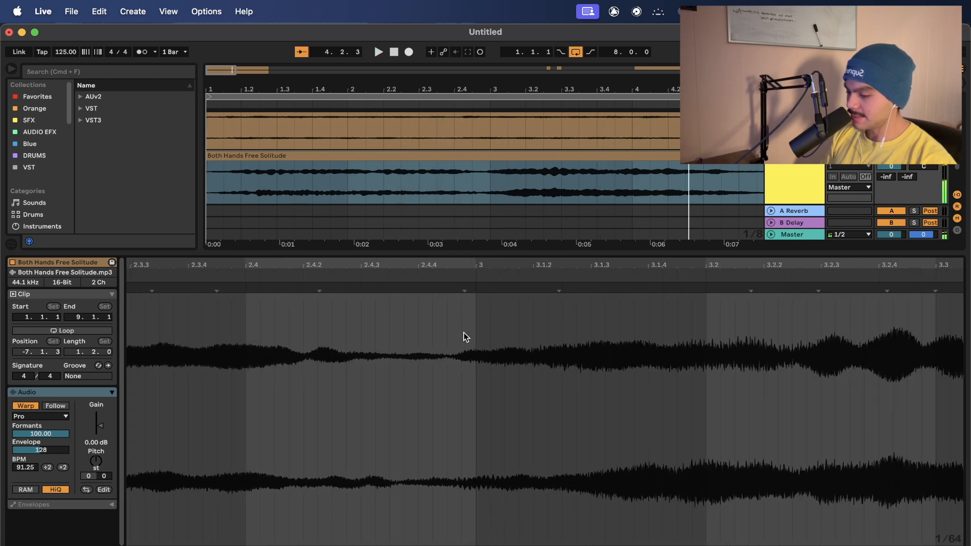
double_click(464, 289)
left_click_drag(464, 289, 475, 289)
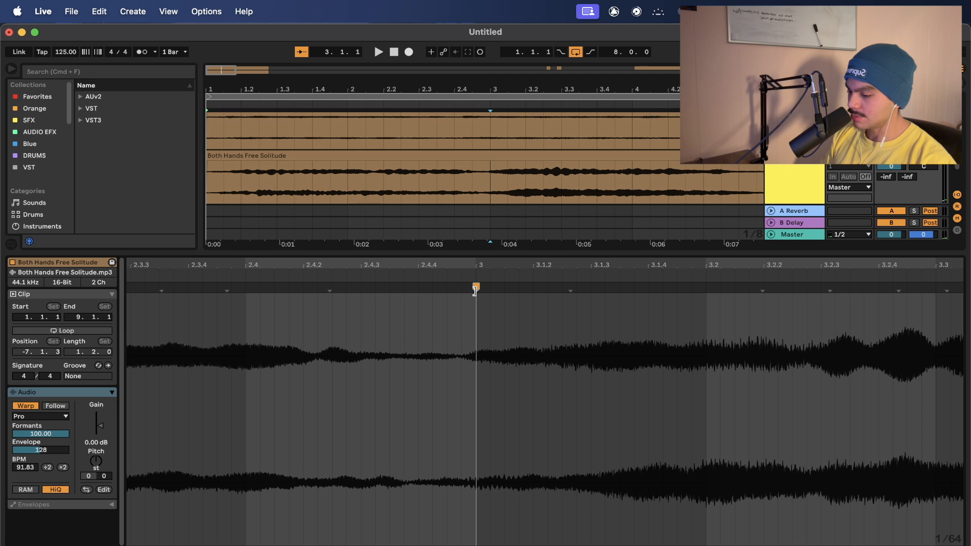
key("space")
scroll(344, 357, "down", 3)
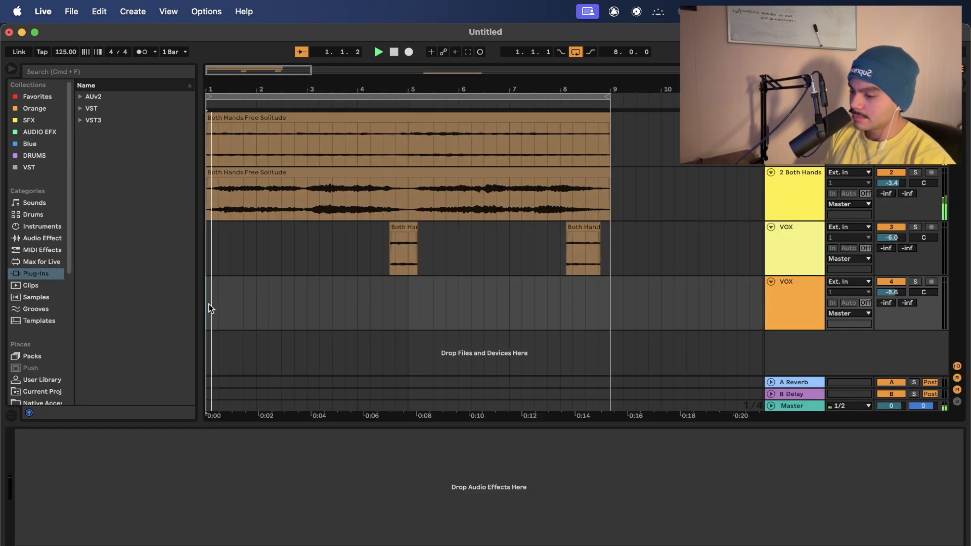
Group the four sample tracks, from the first Both Hands Free Solitude track through the second VOX track.
left_click(785, 227)
left_click(789, 166)
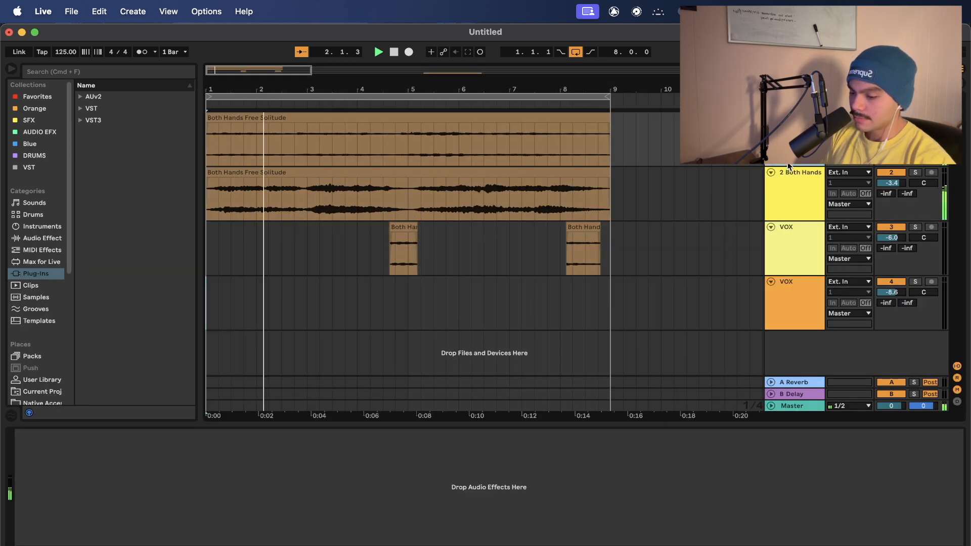
left_click(792, 309, "shift")
key("super+g")
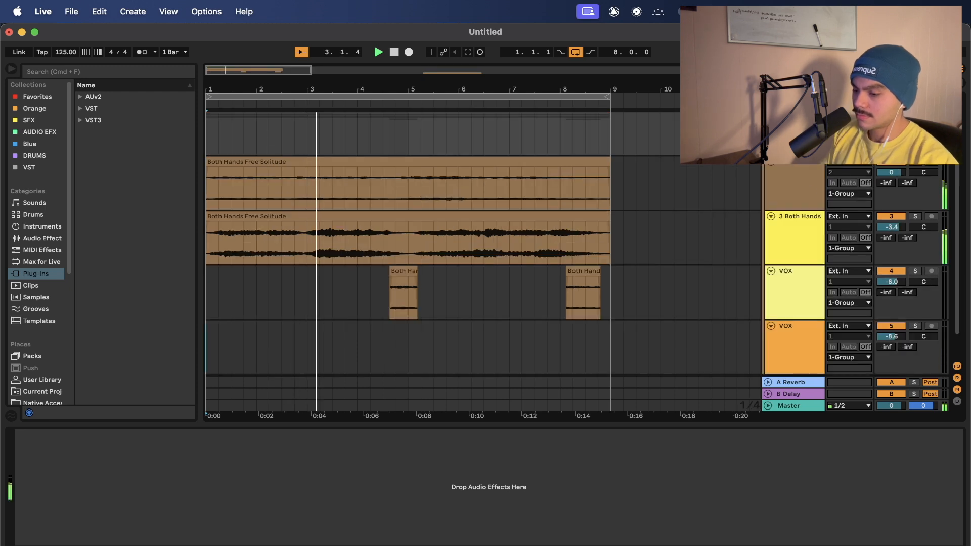
left_click(796, 163)
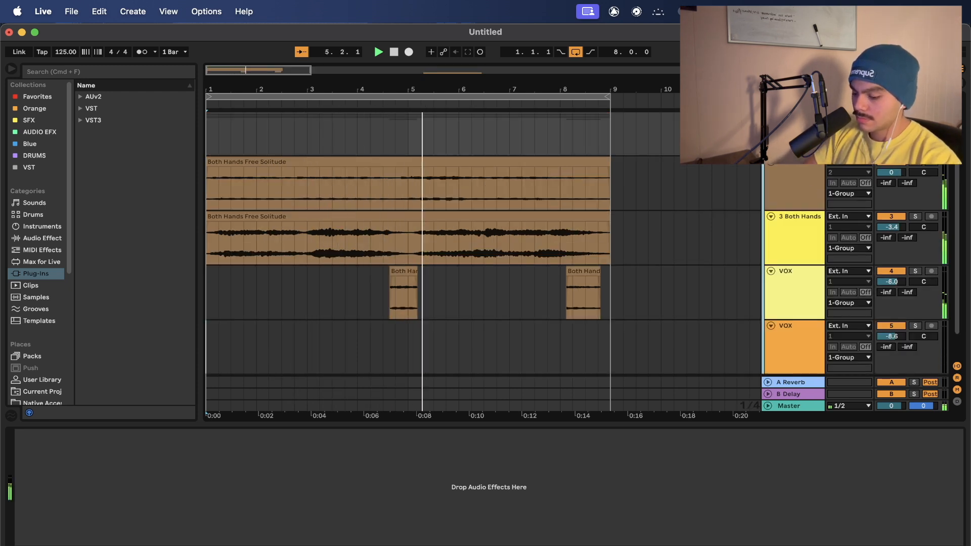
left_click(793, 202)
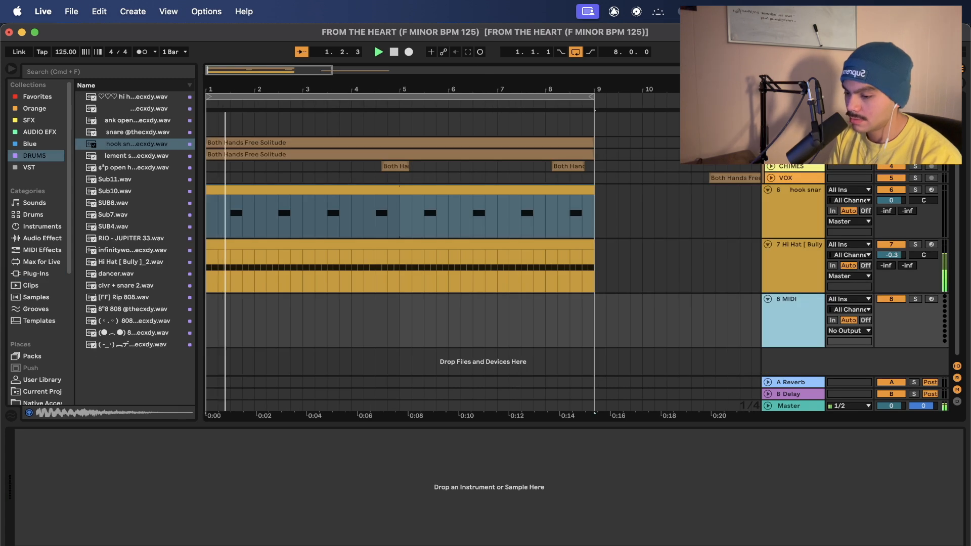
Unfold the SAXAPHONE, CHIMES and VOX tracks in the SAMPLE group and fold the Hi Hat track.
scroll(774, 165, "up", 3)
left_click(771, 216)
left_click(774, 271)
scroll(773, 274, "down", 1)
left_click(767, 246)
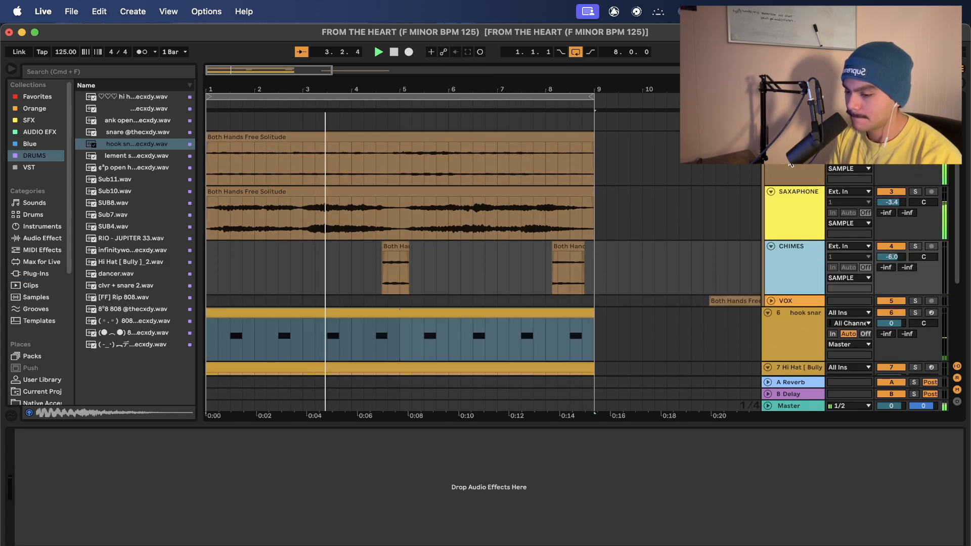
scroll(786, 252, "up", 1)
left_click(771, 326)
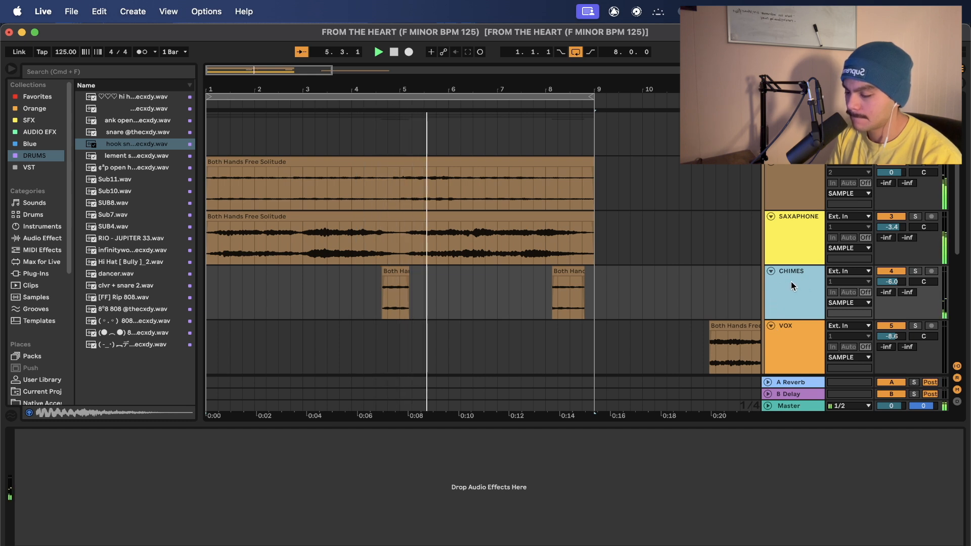
Lower the SAXAPHONE track's volume to -9.5 dB.
left_click(808, 228)
left_click_drag(891, 227, 892, 248)
left_click(678, 227)
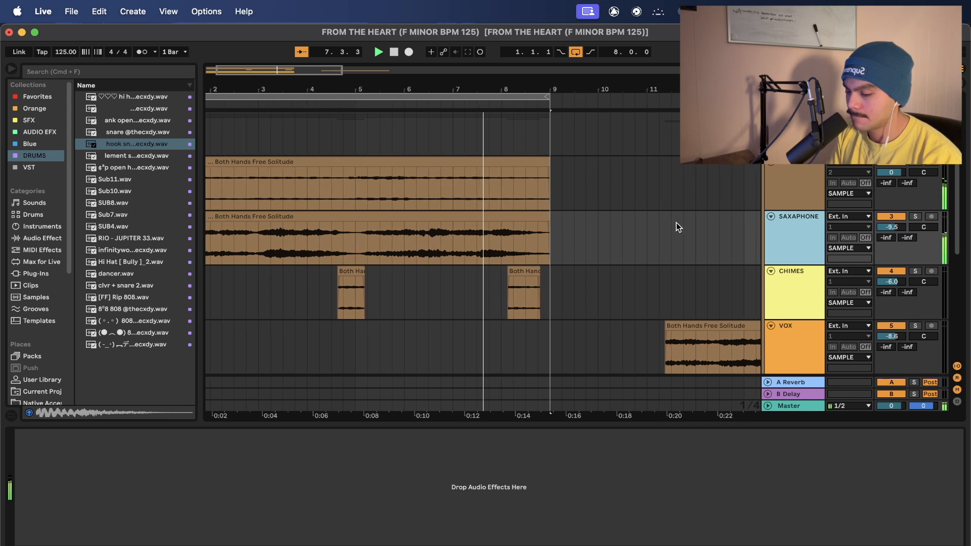
left_click(693, 197)
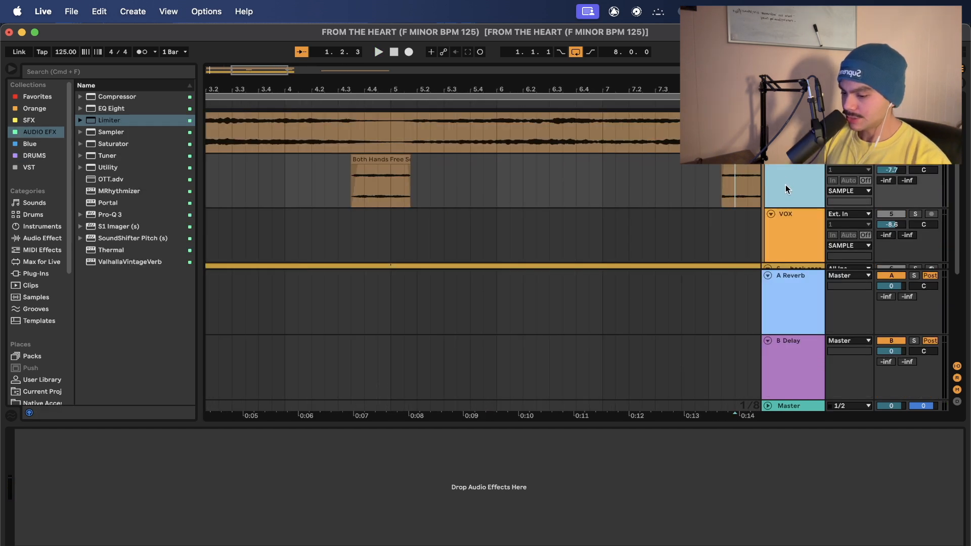
Show the effect on the B Delay return track and play the arrangement.
left_click(776, 366)
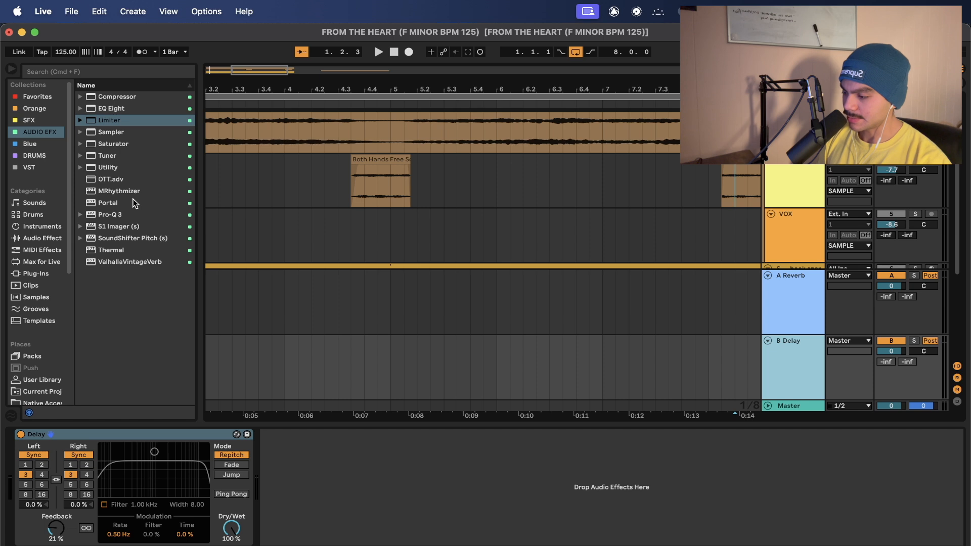
key("minus")
left_click(390, 192)
key("space")
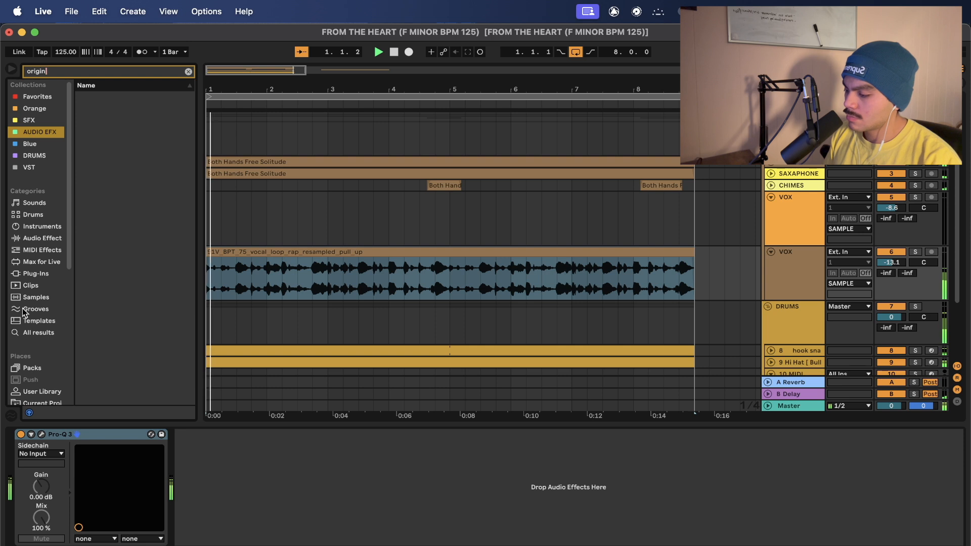
Add Cymatics Origin after Pro-Q 3 on the VOX track holding the rap vocal loop and adjust its Resample Freq.
left_click(138, 99)
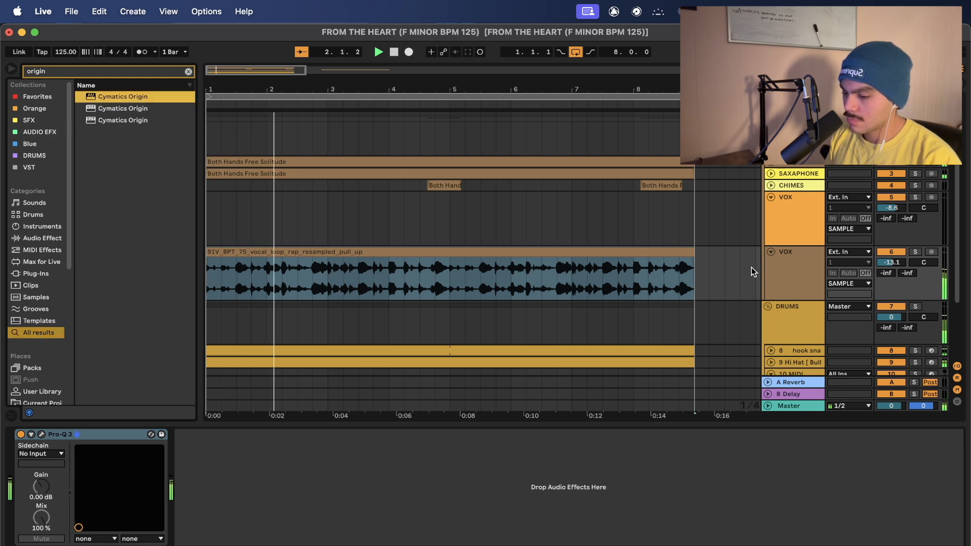
left_click(754, 271)
left_click(156, 96)
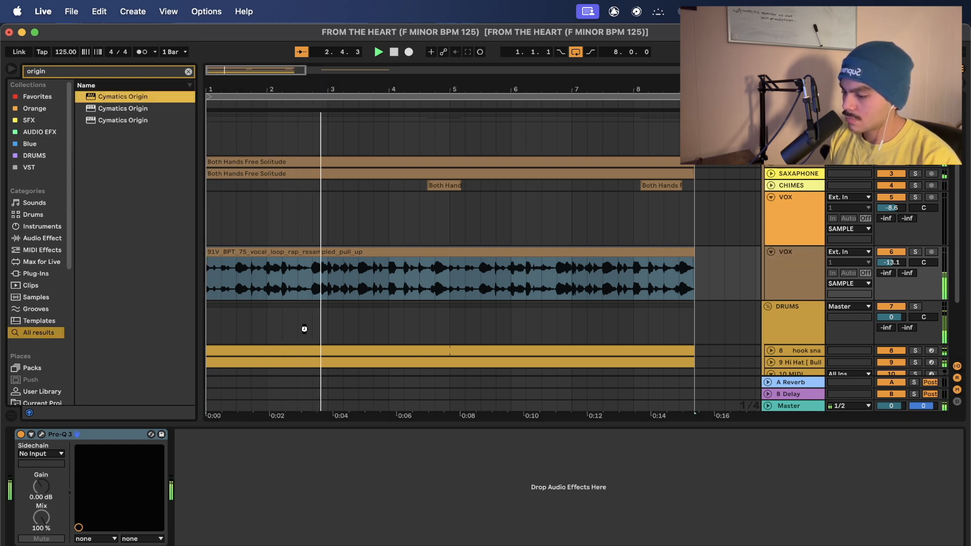
left_click_drag(292, 320, 308, 332)
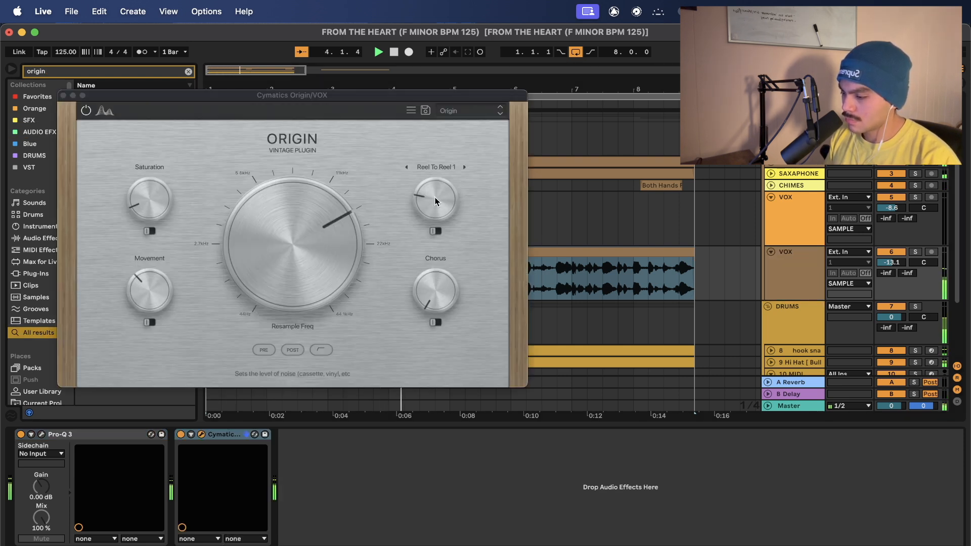
mouse_move(324, 235)
left_mouse_down()
mouse_move(324, 211)
mouse_move(310, 284)
mouse_move(312, 240)
left_mouse_up()
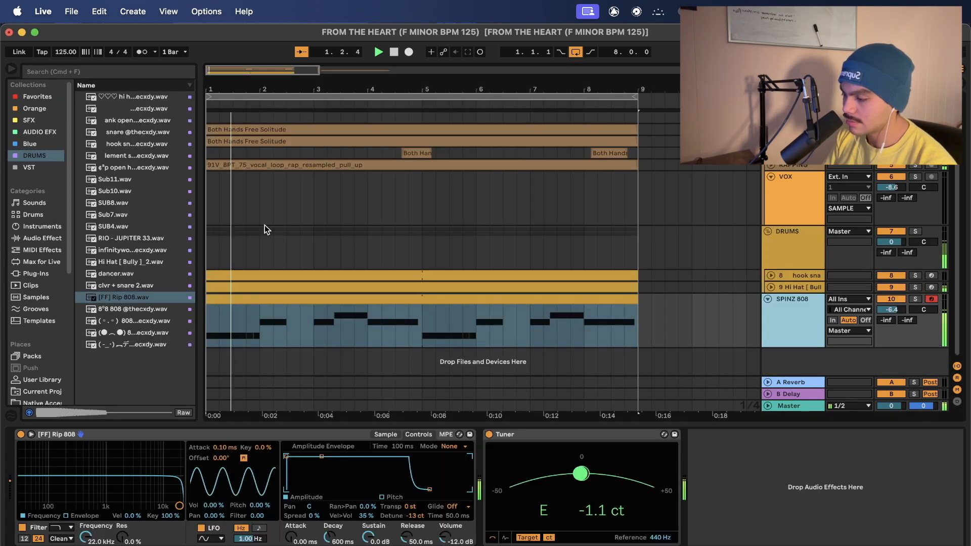
Add EQ Eight after the Tuner on the SPINZ 808 track and solo the track during playback.
left_click(39, 131)
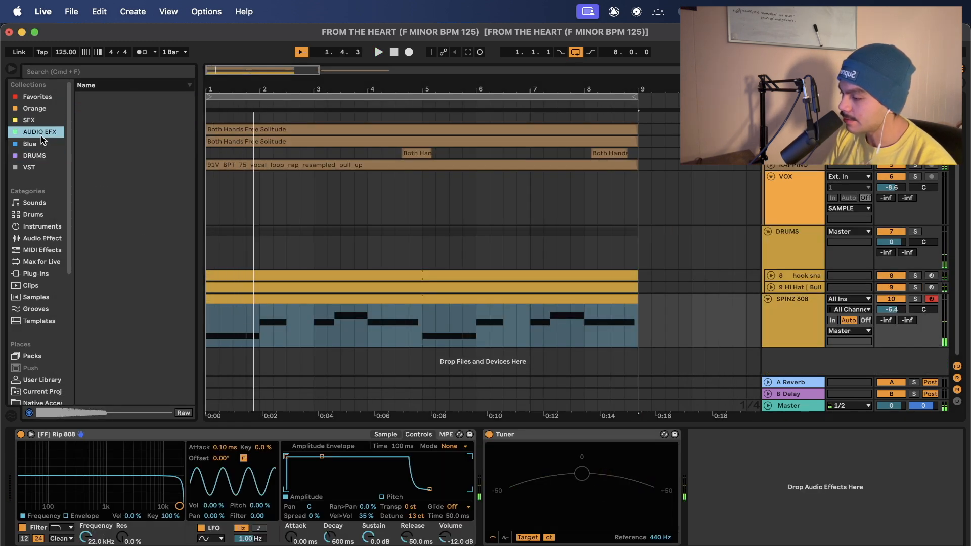
double_click(130, 108)
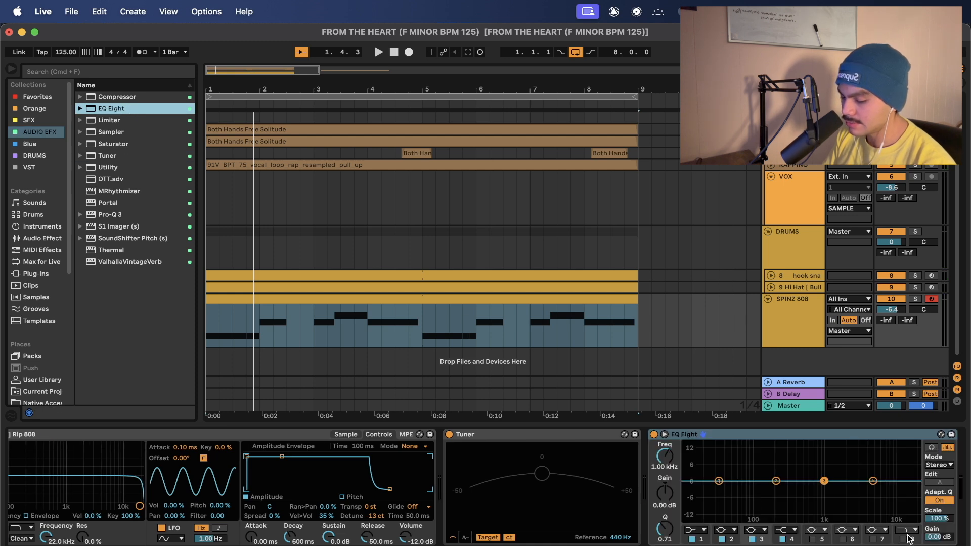
key("space")
left_click(916, 299)
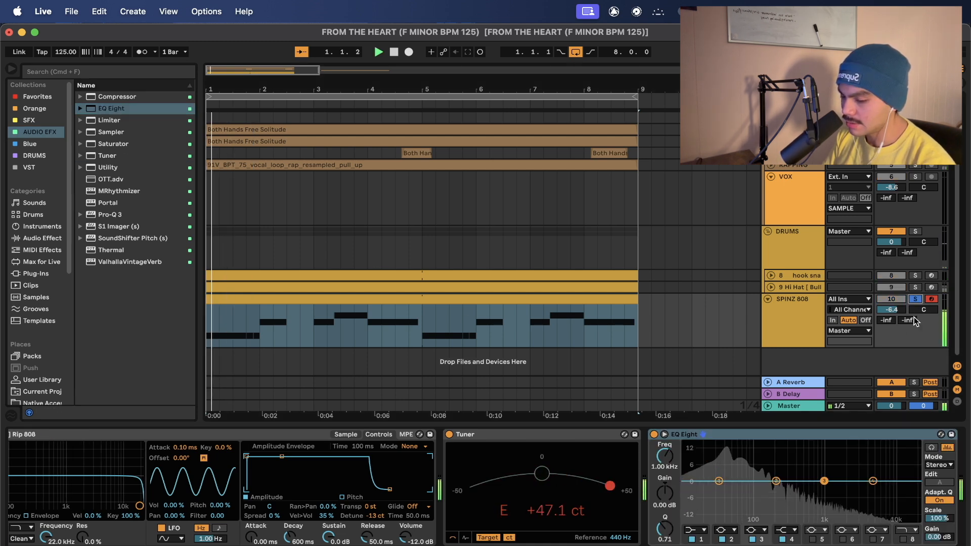
Enable EQ Eight's band 8 as a high-cut filter at 1.44 kHz on the SPINZ 808 track and audition it.
left_click(905, 538)
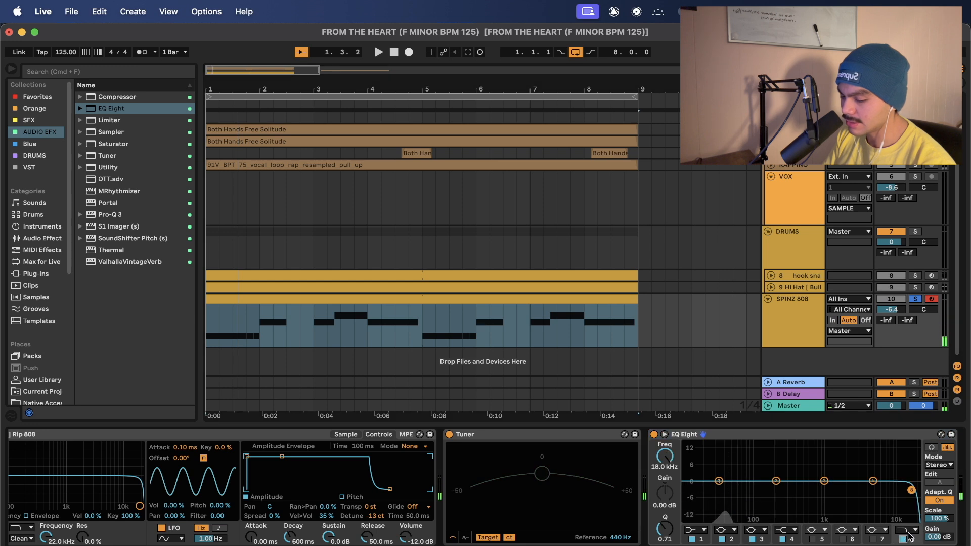
left_click(911, 531)
left_click(912, 494)
left_click_drag(898, 490, 836, 493)
key("space")
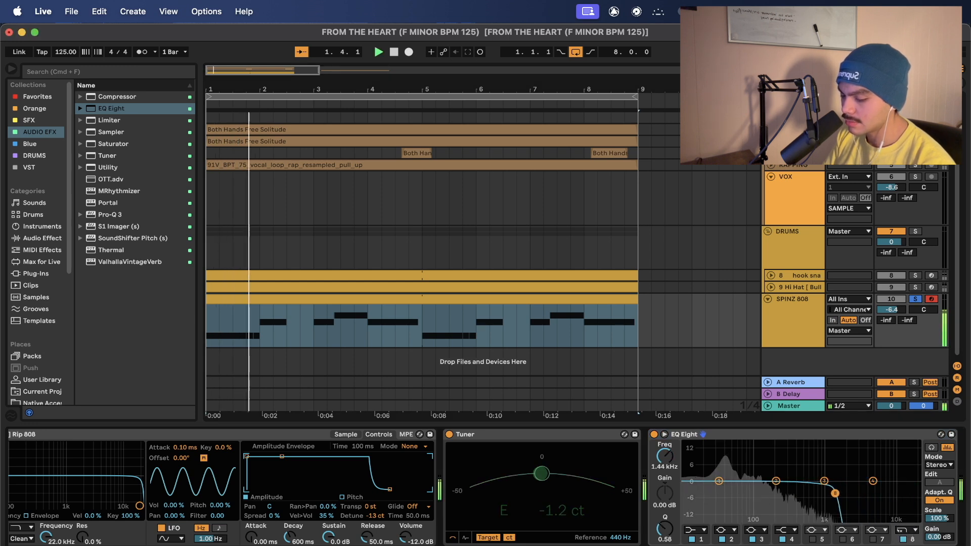
Change EQ Eight's band 1 to a low-cut filter on the SPINZ 808 track and play the result.
key("space")
left_click(698, 530)
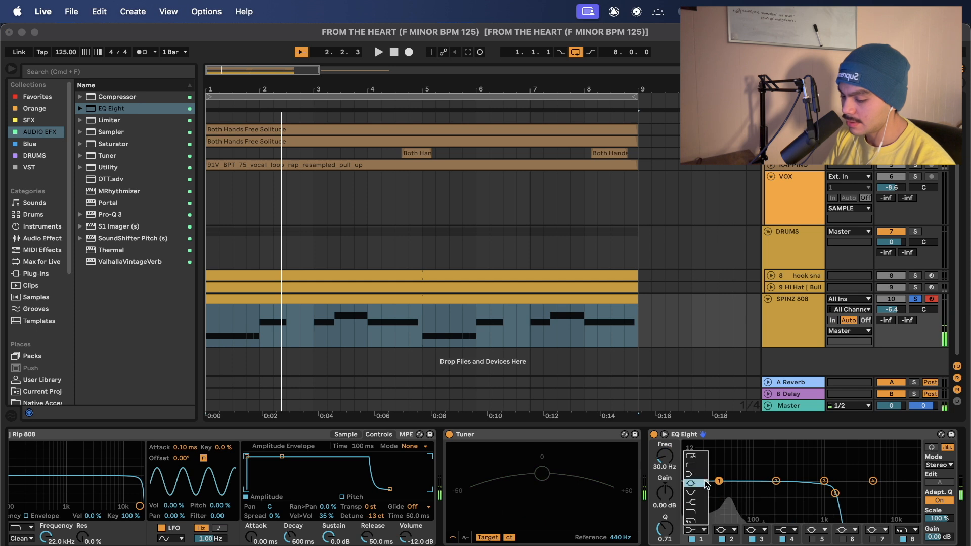
left_click(700, 457)
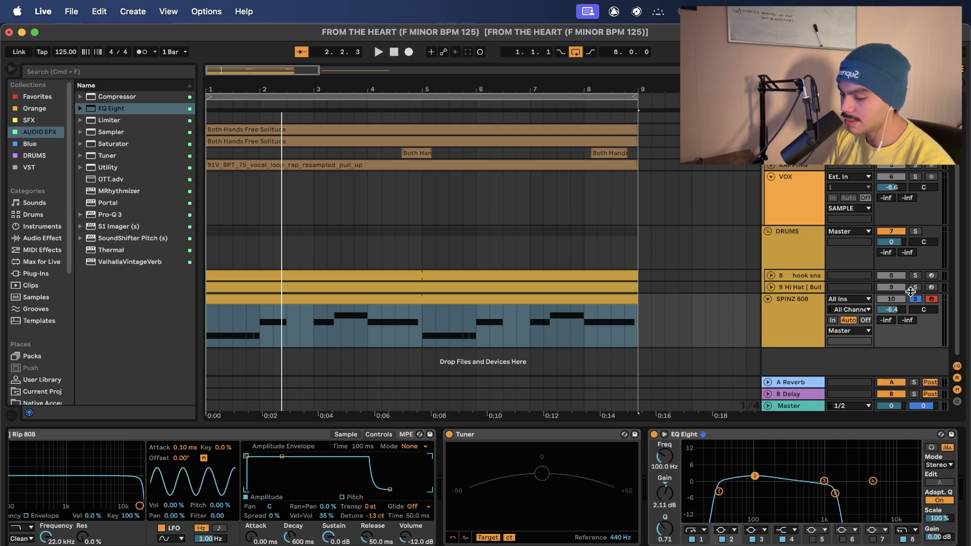
key("space")
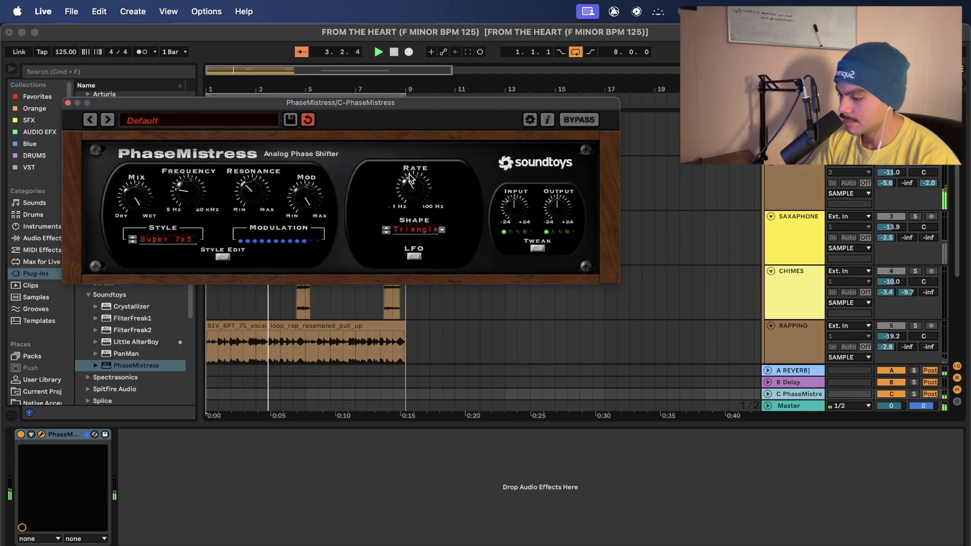
Close the PhaseMistress window and set the SAXAPHONE track's volume to -14.0 dB.
left_click(68, 103)
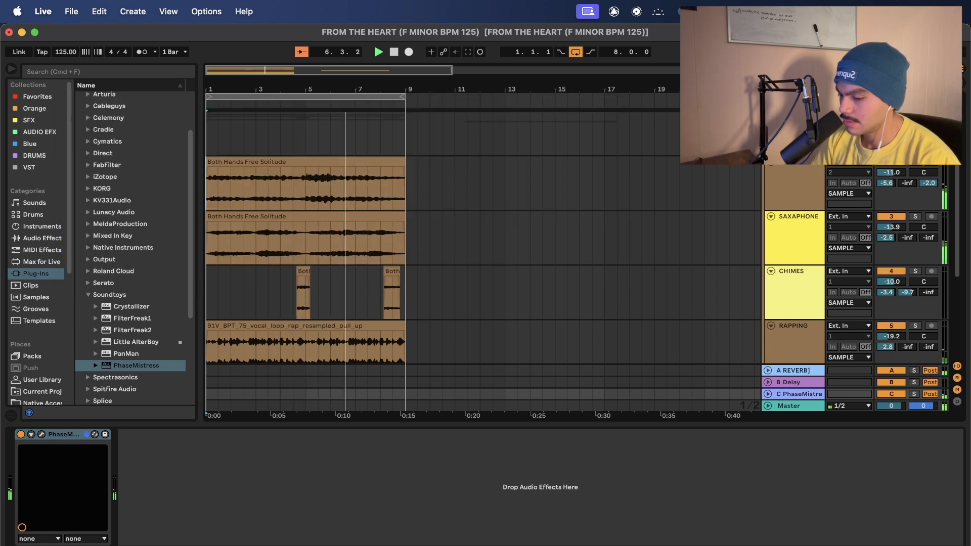
left_click(785, 198)
left_click(899, 233)
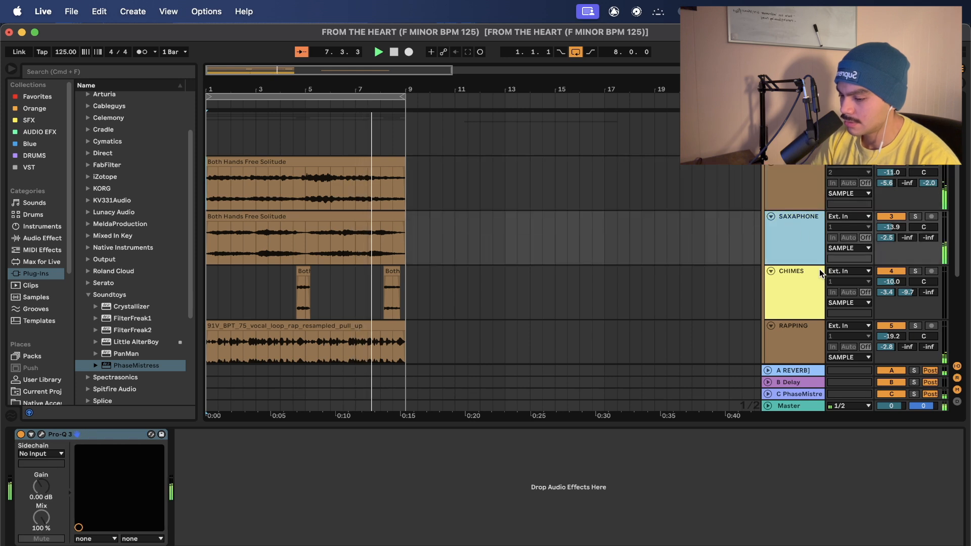
left_click(898, 233)
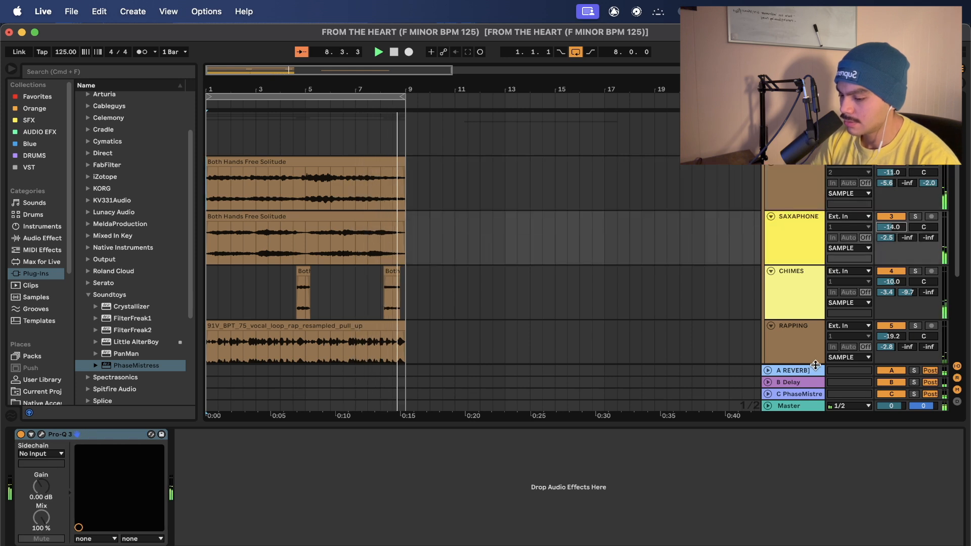
Insert a new return track after C PhaseMistress and select the SAXAPHONE track.
right_click(794, 397)
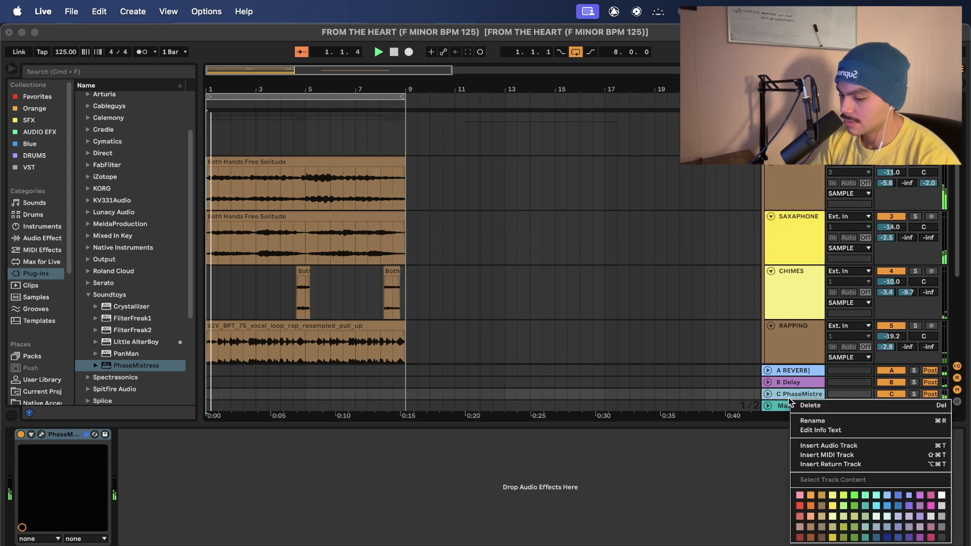
left_click(820, 465)
left_click(781, 224)
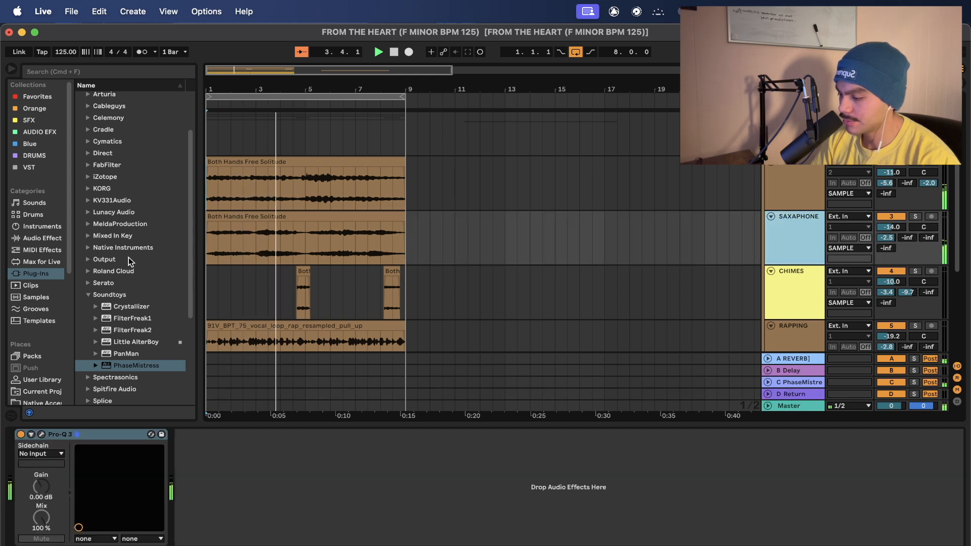
Load the Soundtoys PanMan plug-in after Pro-Q 3 on the CHIMES track.
scroll(130, 261, "up", 5)
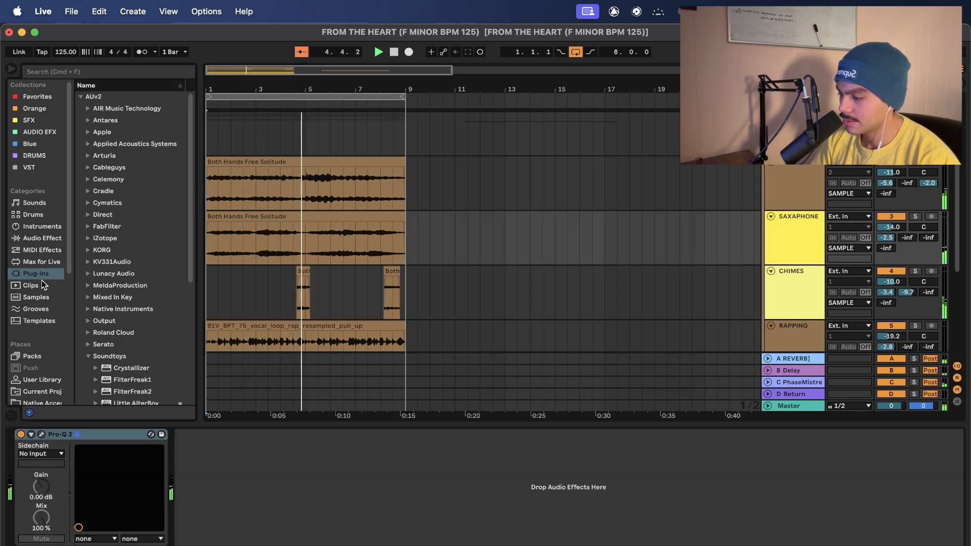
scroll(44, 285, "down", 6)
double_click(101, 344)
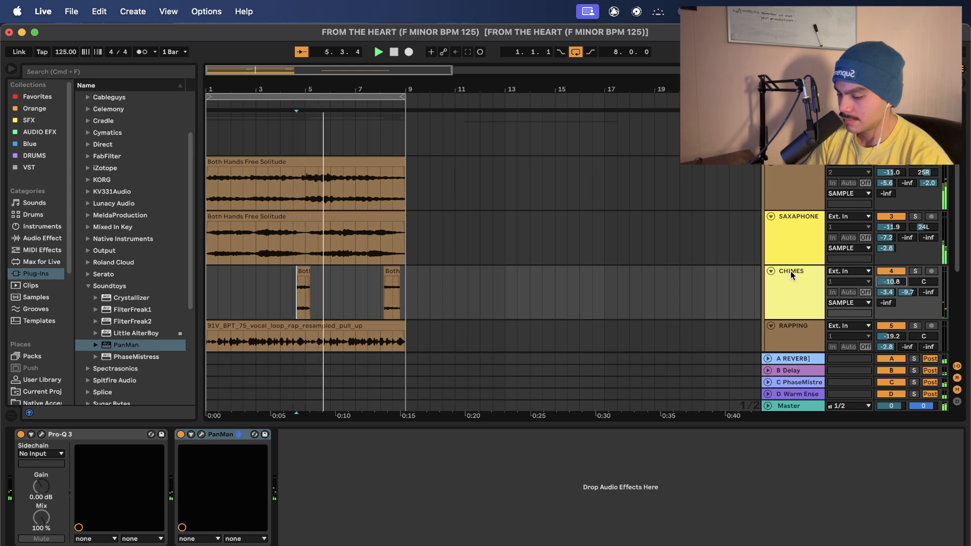
Collapse the RAPPING, CHIMES and SAXAPHONE tracks and the sample track above them.
scroll(800, 263, "down", 4)
left_click(799, 232)
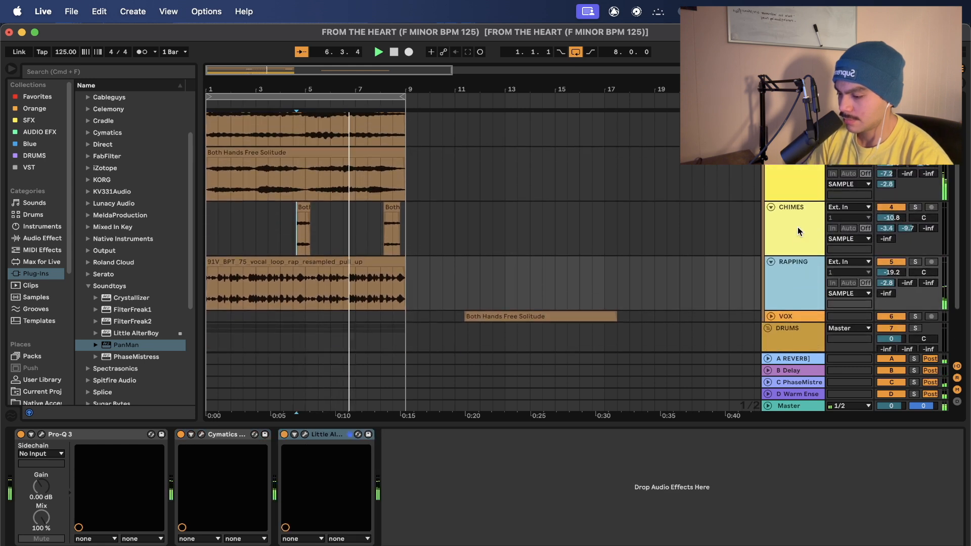
left_click(771, 229)
scroll(772, 180, "up", 1)
left_click(771, 157)
scroll(771, 159, "up", 3)
left_click(771, 160)
scroll(771, 161, "up", 2)
left_click(771, 161)
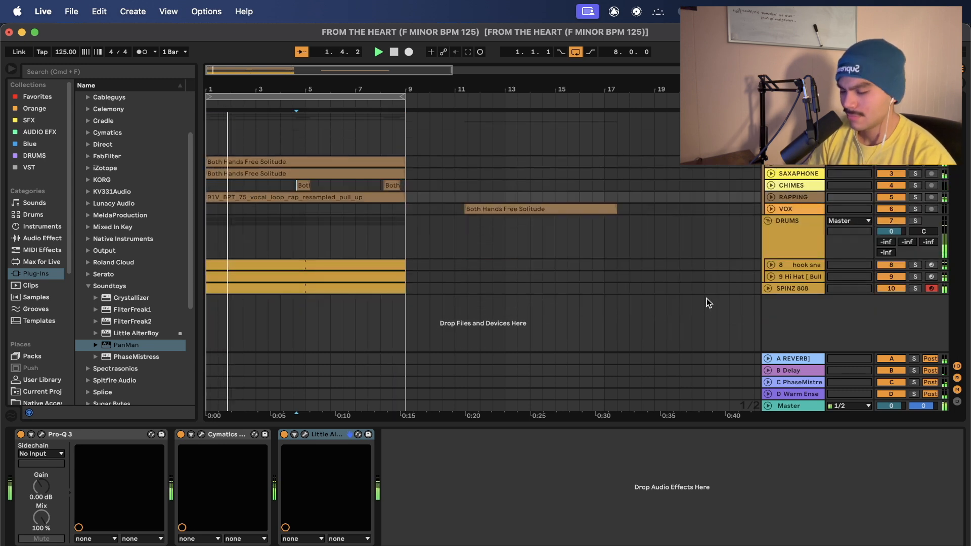
Expand the Hi Hat and SPINZ 808 tracks and open the SPINZ 808 MIDI clip.
left_click(770, 277)
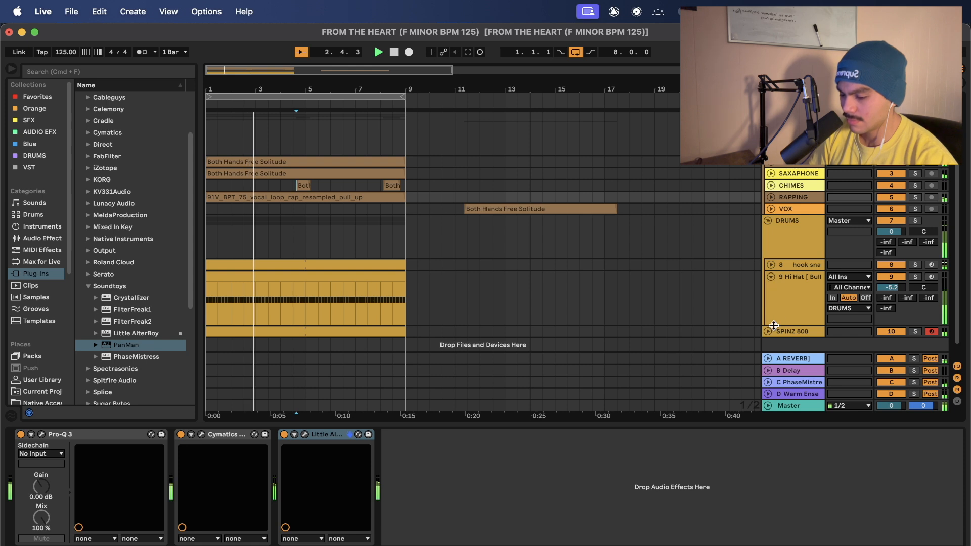
left_click(768, 331)
scroll(557, 313, "down", 1)
left_click(356, 307)
double_click(356, 308)
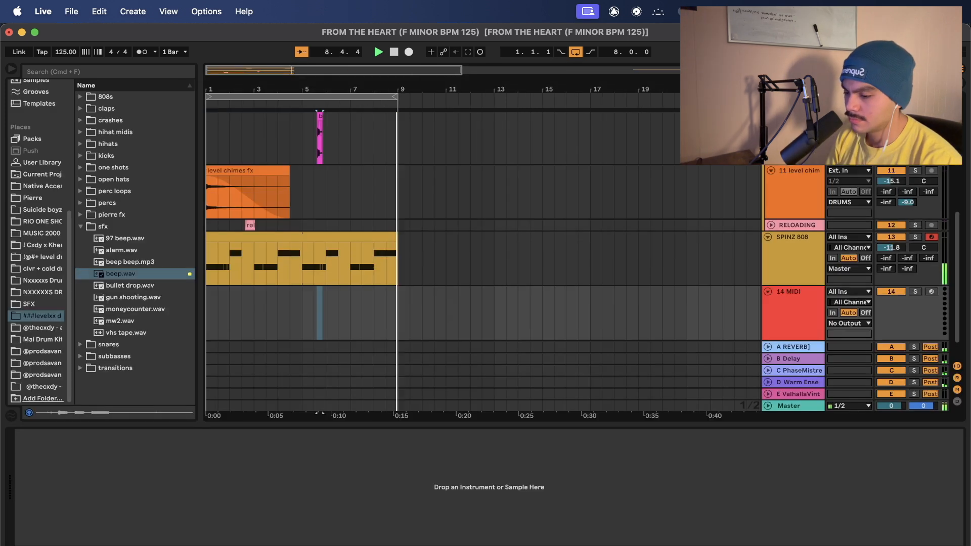
Move the empty MIDI track above VOX in the DRUMS group and search all browser results for COWBELL.
left_click_drag(787, 122, 786, 169)
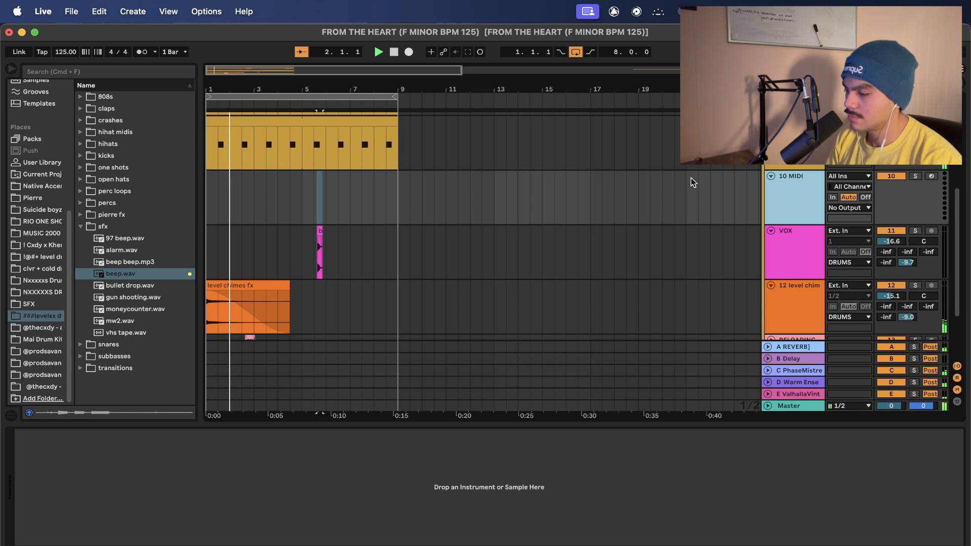
left_click(155, 70)
type("COWBELL")
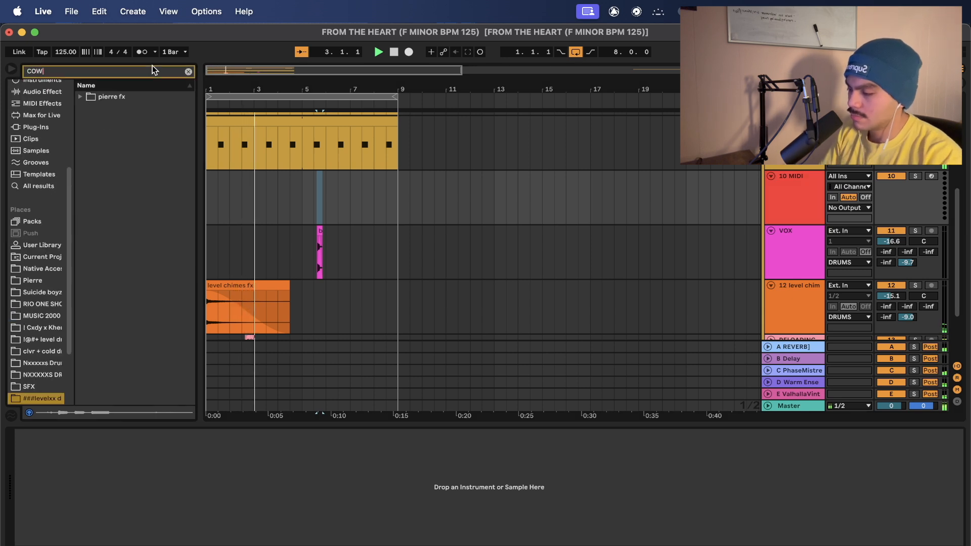
left_click(33, 187)
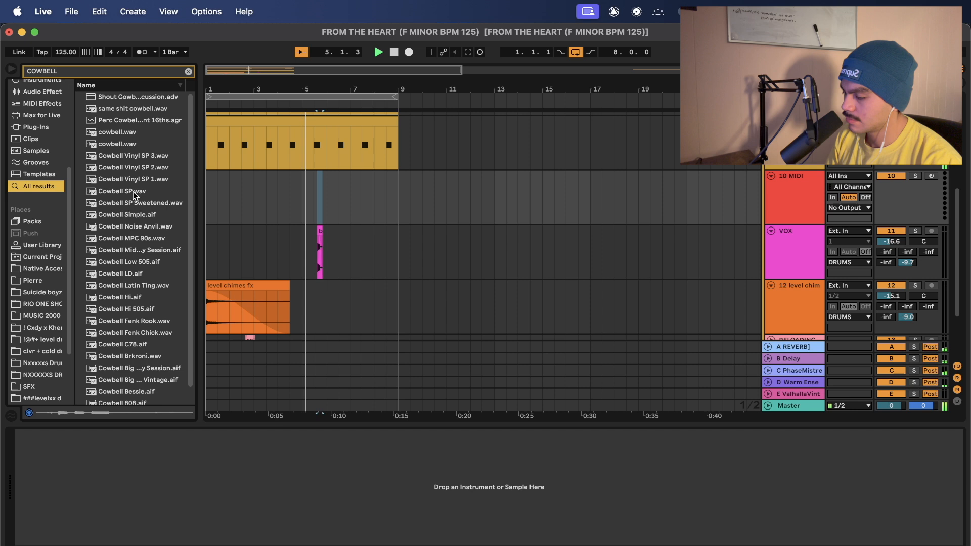
View The Wire video on YouTube in Safari and return to Ableton Live.
key("super+Tab")
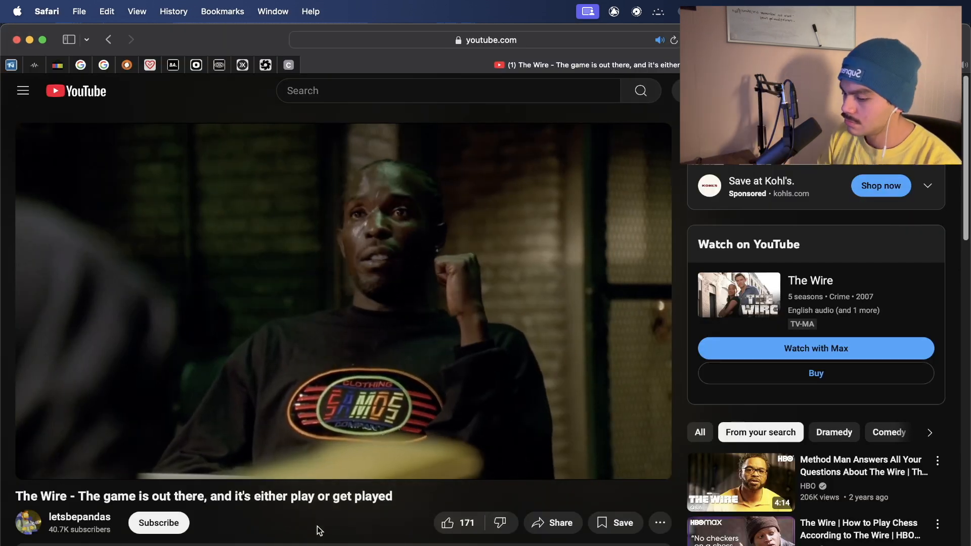
key("super+Tab")
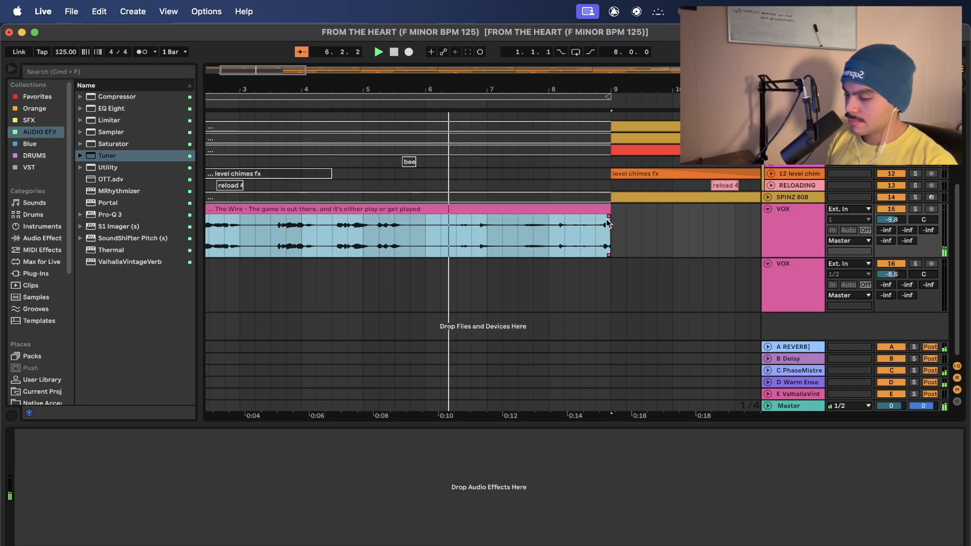
Add a fade-out of about half a bar to the end of The Wire clip on its VOX track.
left_click(793, 226)
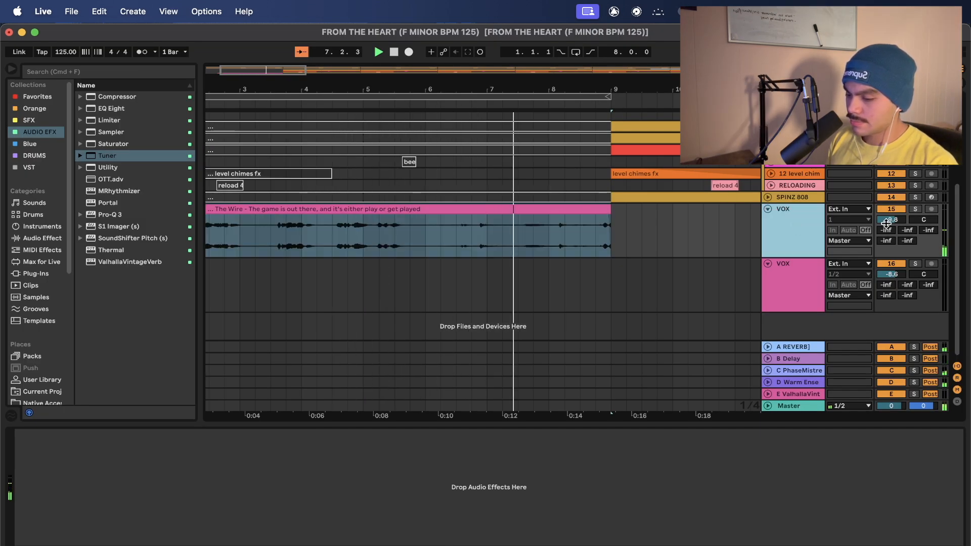
left_click_drag(603, 213, 576, 227)
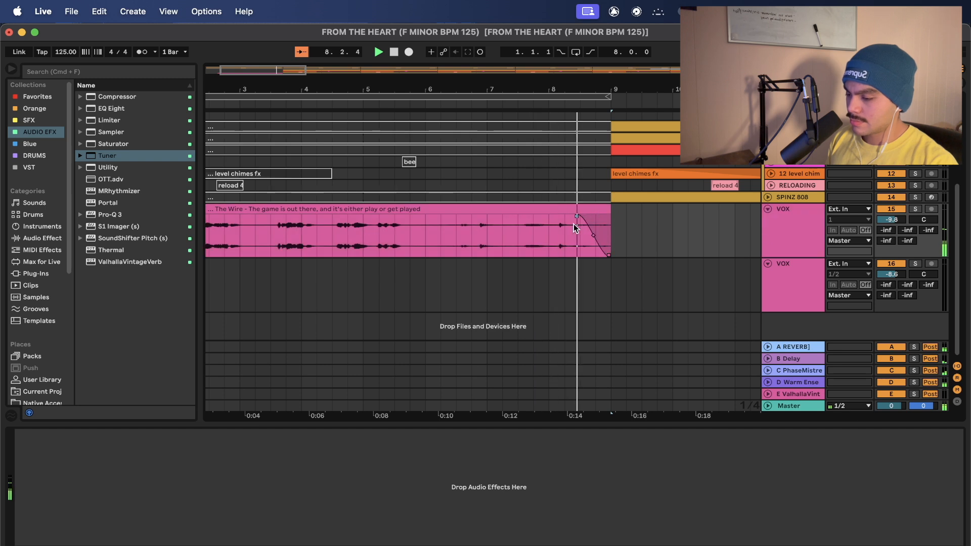
key("minus")
key("minus")
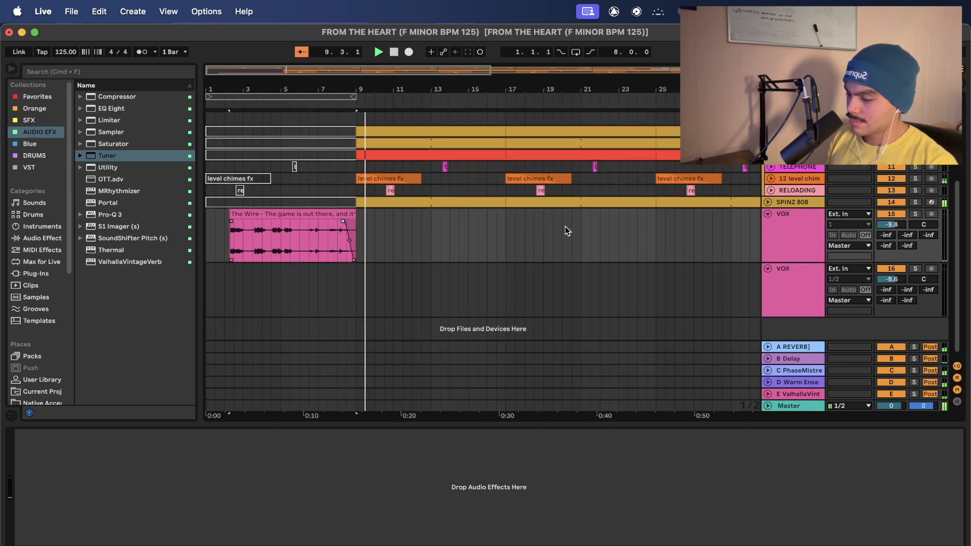
Insert a new return track after the E ValhallaVint return.
right_click(794, 397)
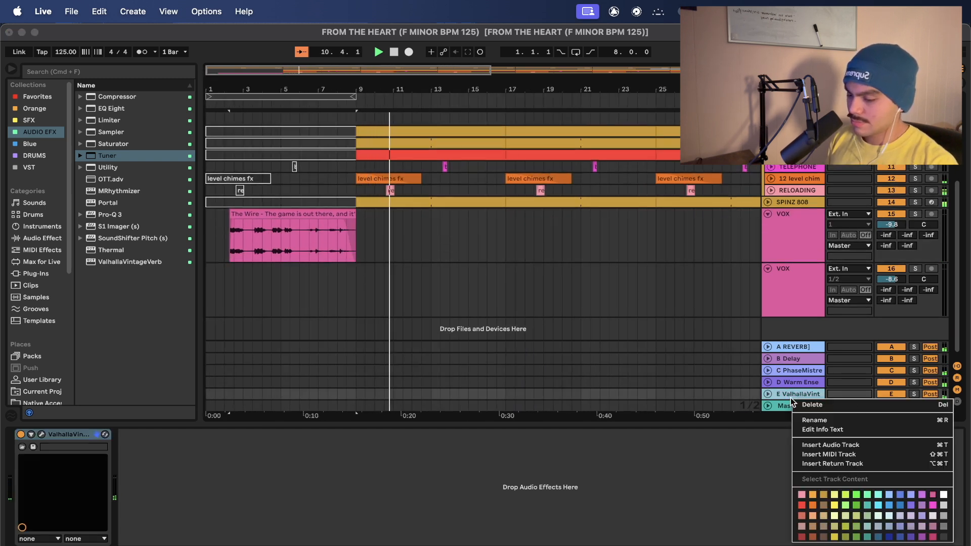
left_click(825, 463)
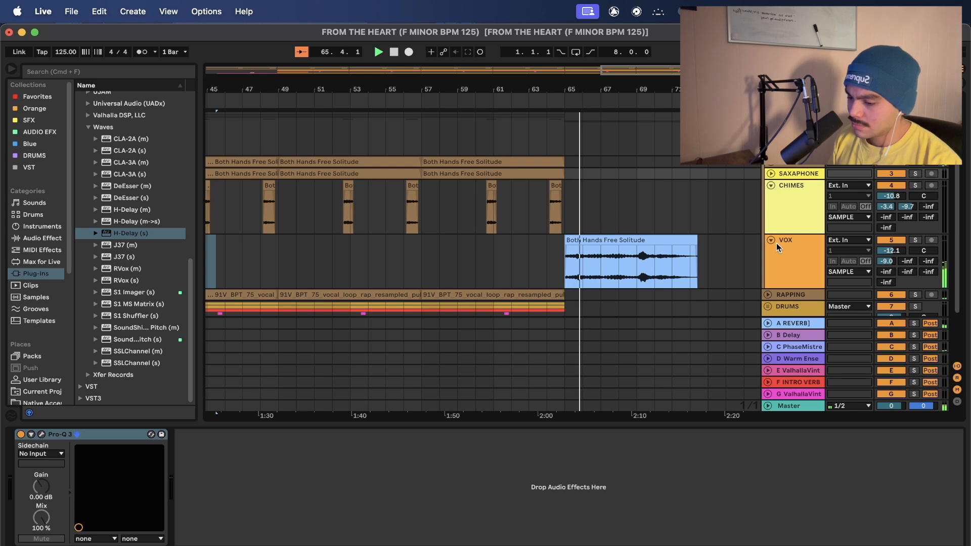
Set the sample group's VOX track sends to -5.3 dB for A REVERB and -6.0 dB for B Delay.
left_click(782, 260)
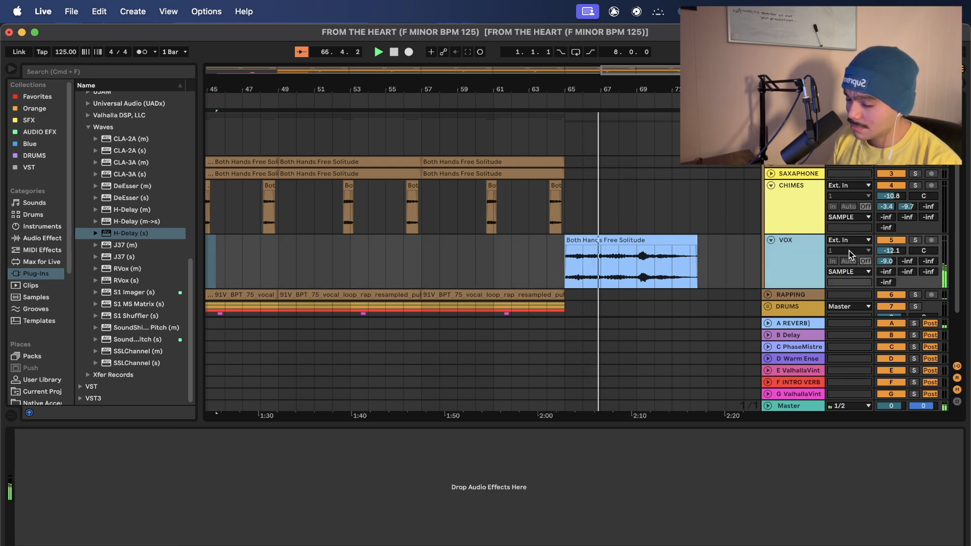
scroll(500, 278, "down", 3)
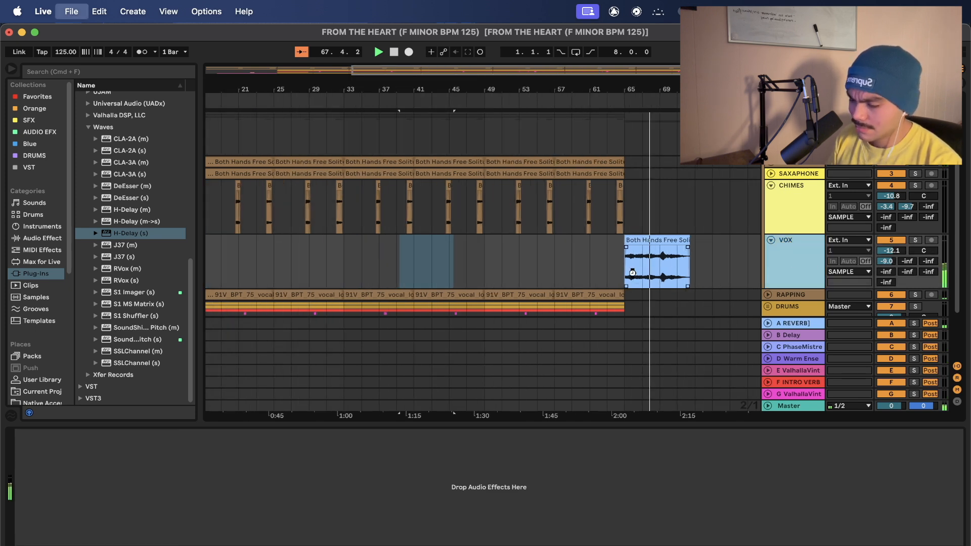
scroll(651, 261, "up", 3)
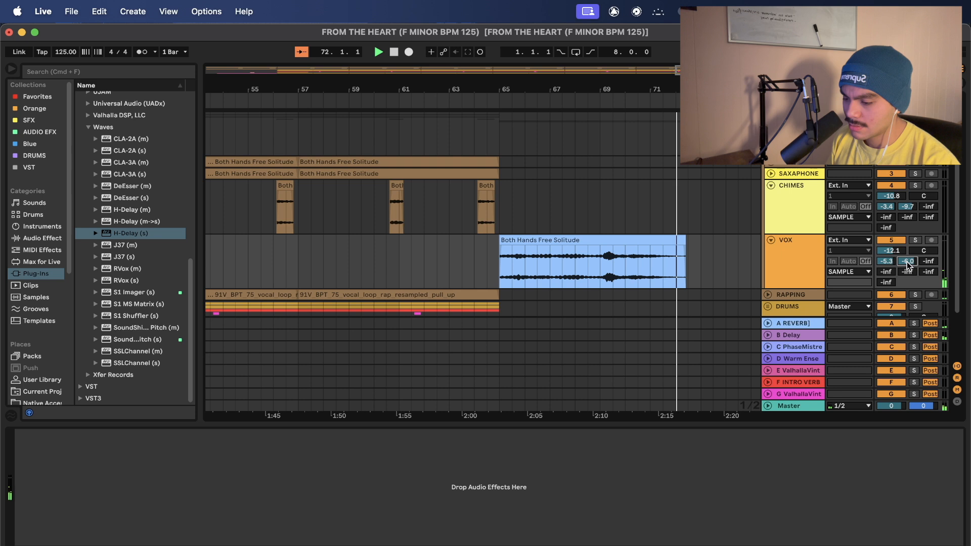
Place the insertion marker at the start of the arrangement in the sample group's VOX track.
key("minus")
key("minus")
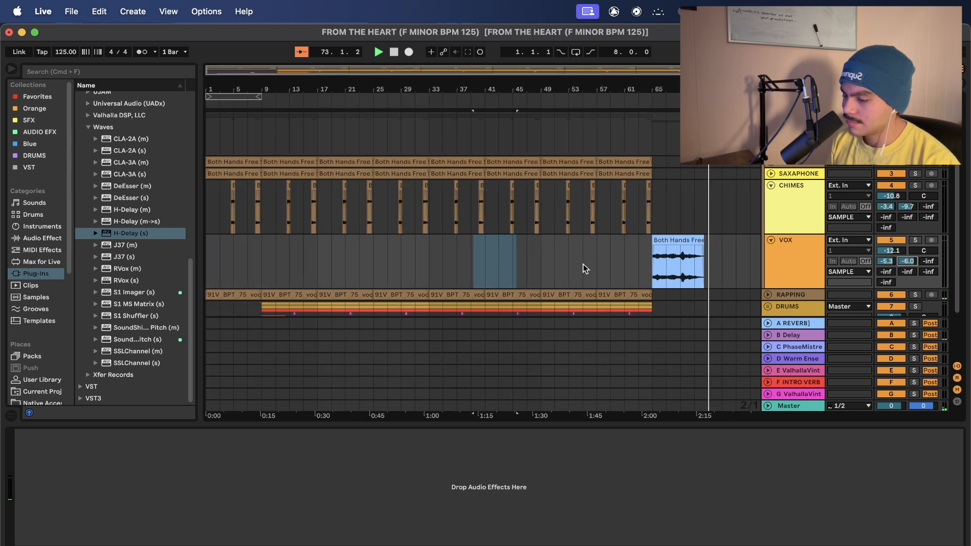
scroll(398, 211, "down", 1)
left_click(387, 211)
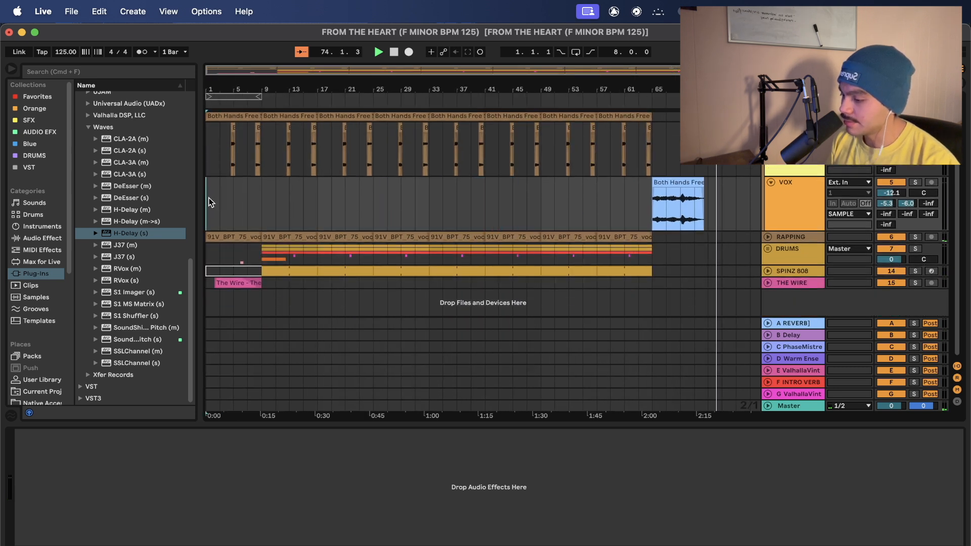